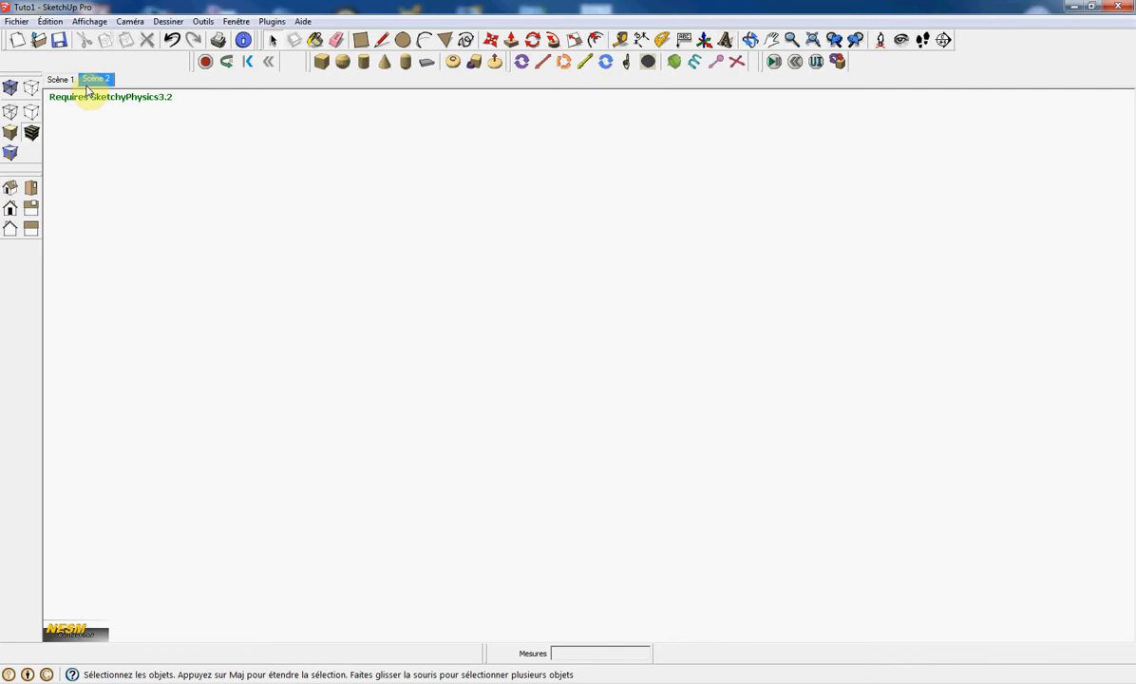
Step: Display the drawing axes and draw a 60 by 120 cm rectangle on the ground starting from the origin
click(90, 22)
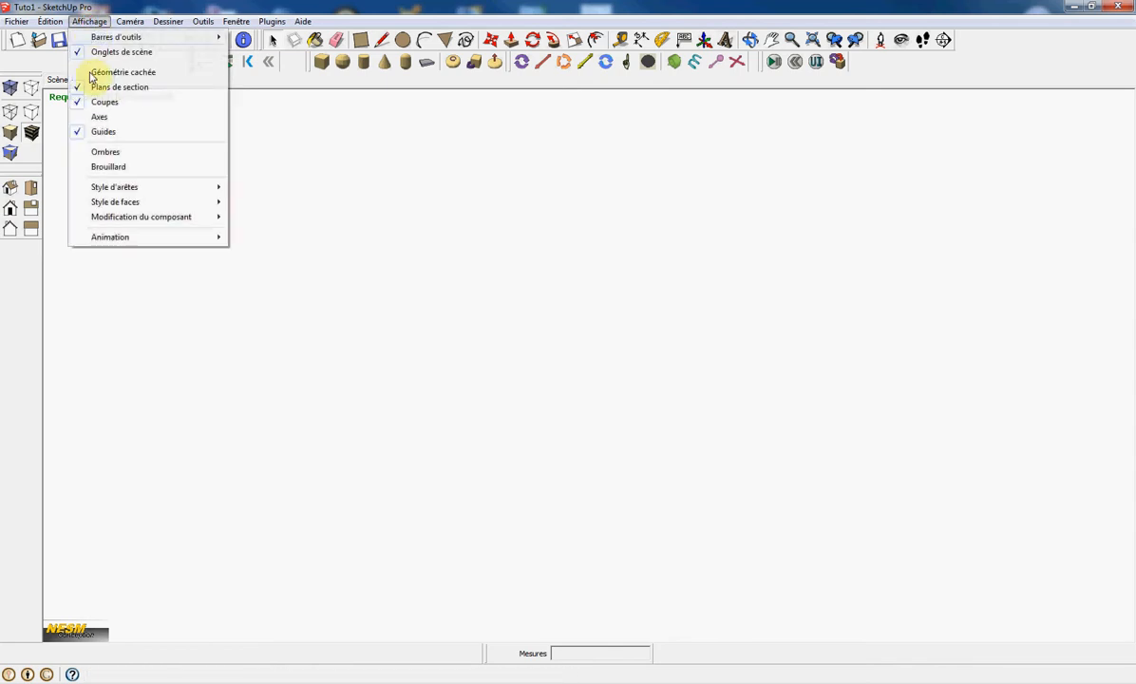
click(95, 115)
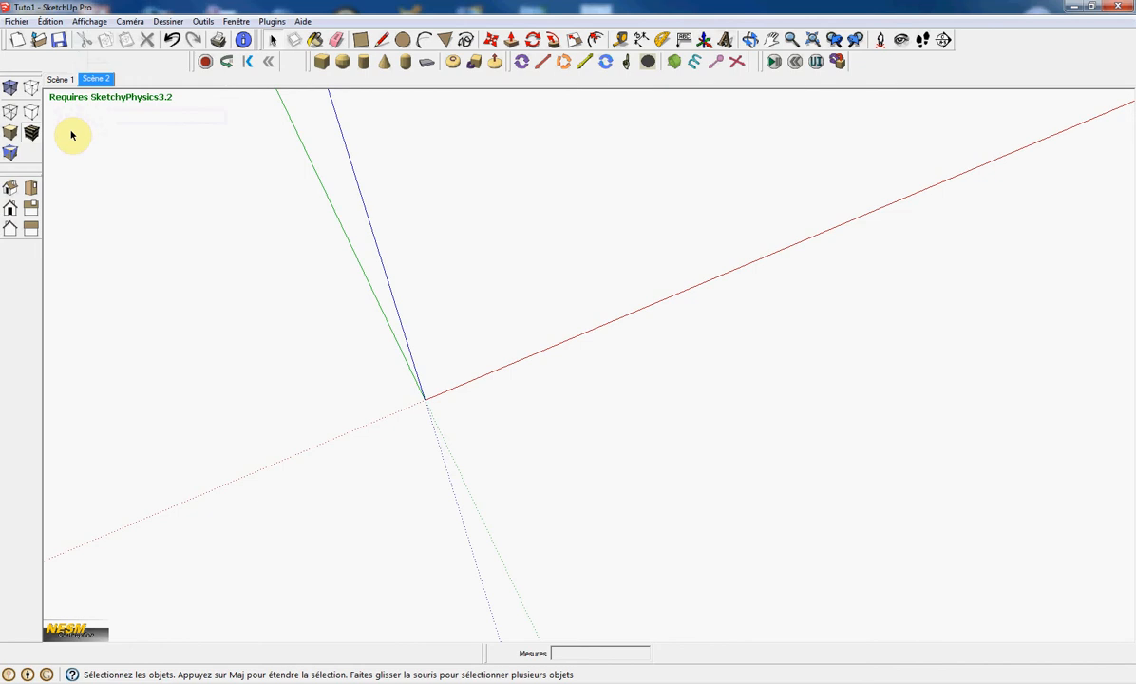
key(r)
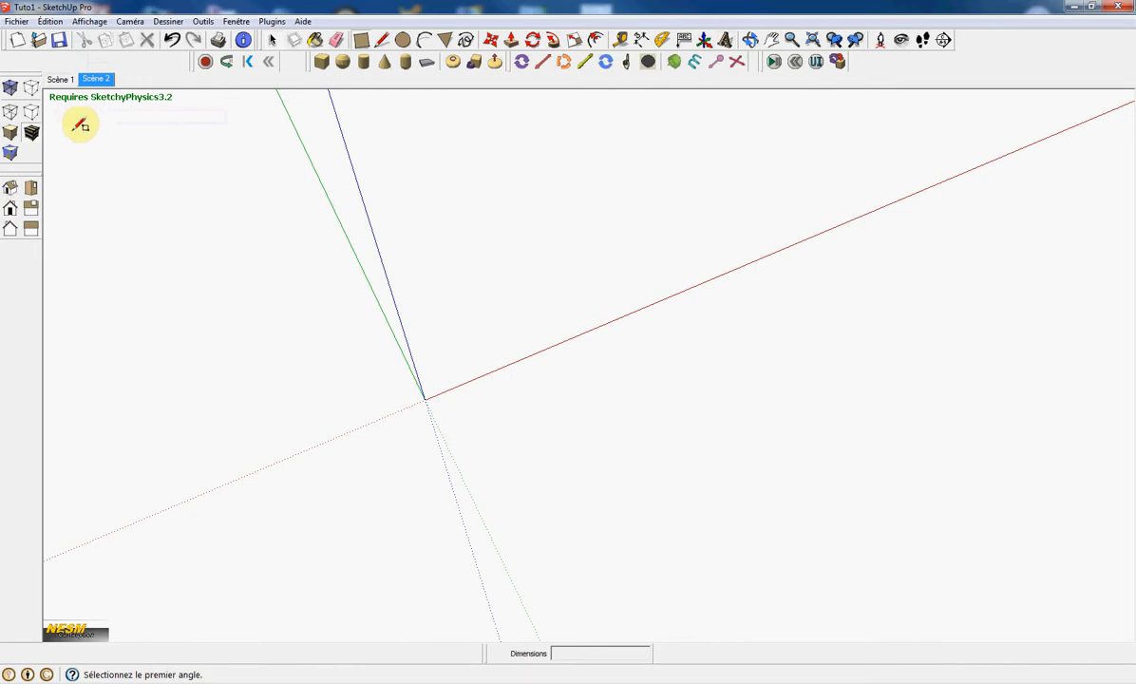
click(427, 399)
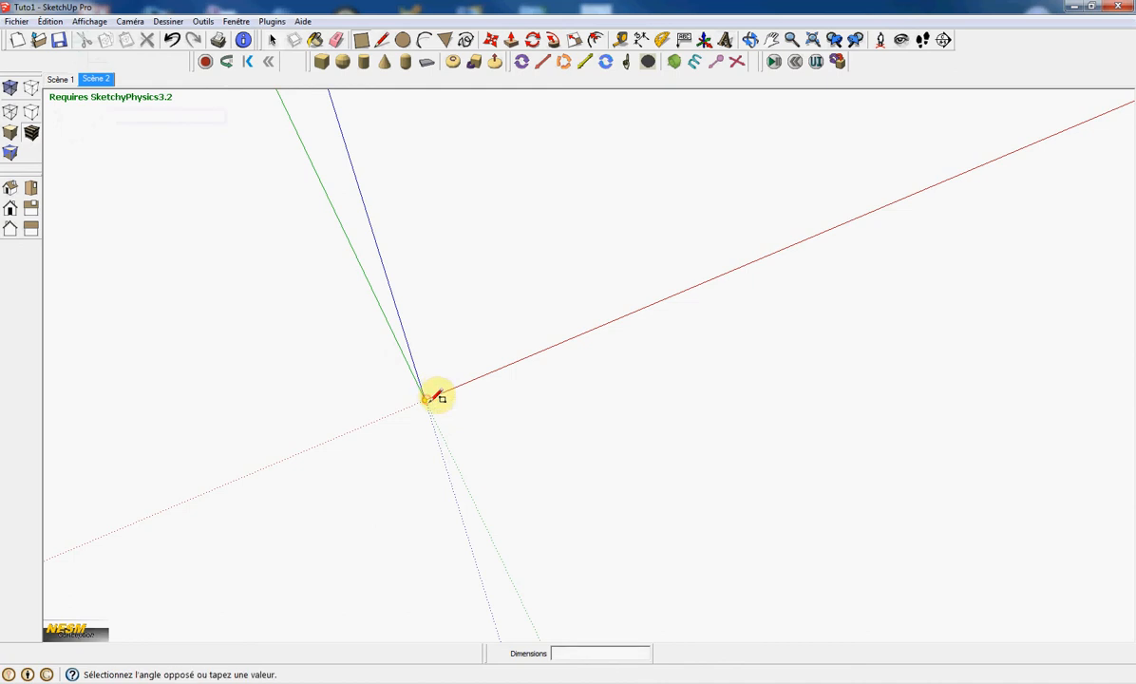
click(523, 454)
text(60;120)
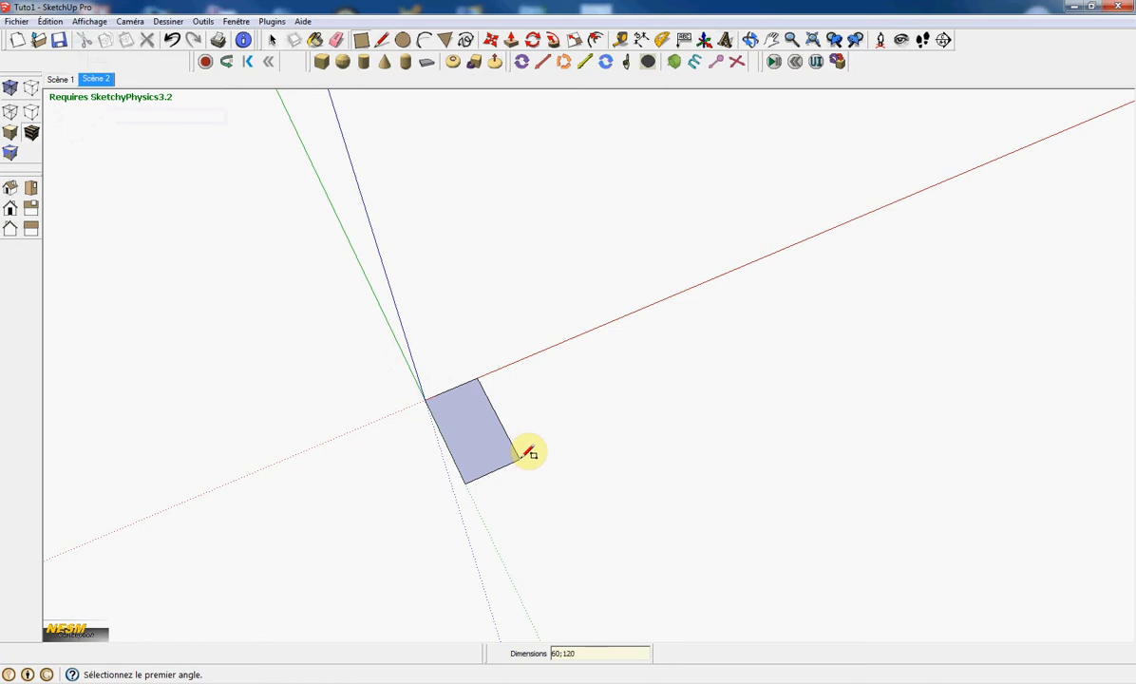
key(Return)
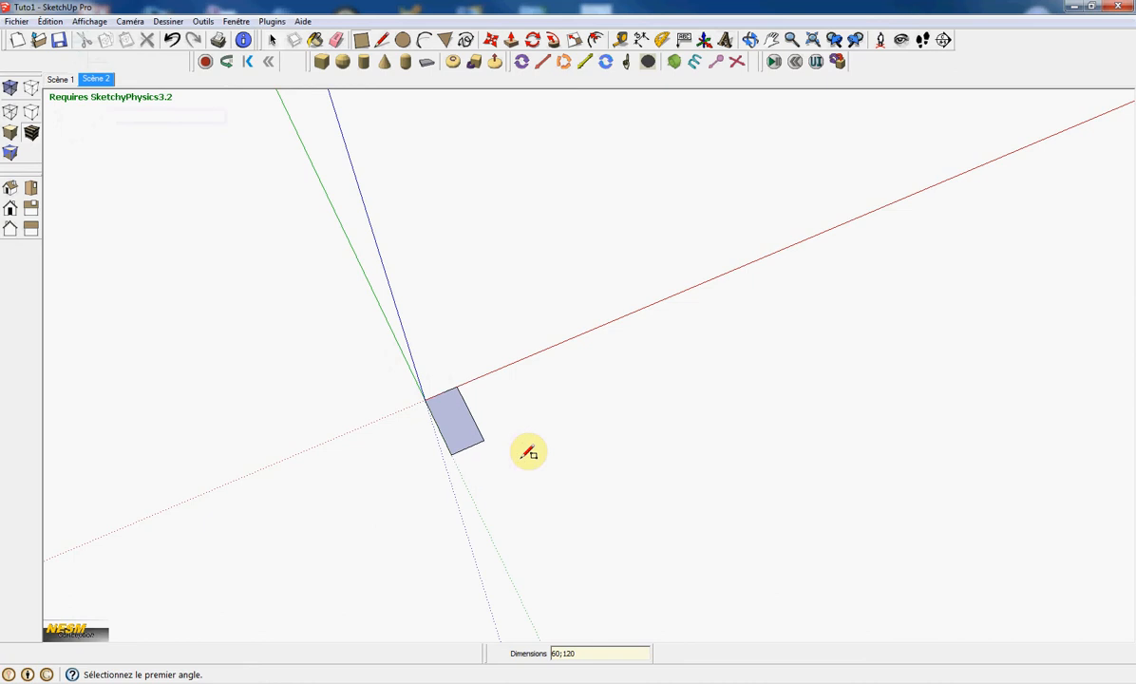
Step: Push/Pull the rectangle up into a block 40 cm high
key(p)
click(457, 436)
click(455, 376)
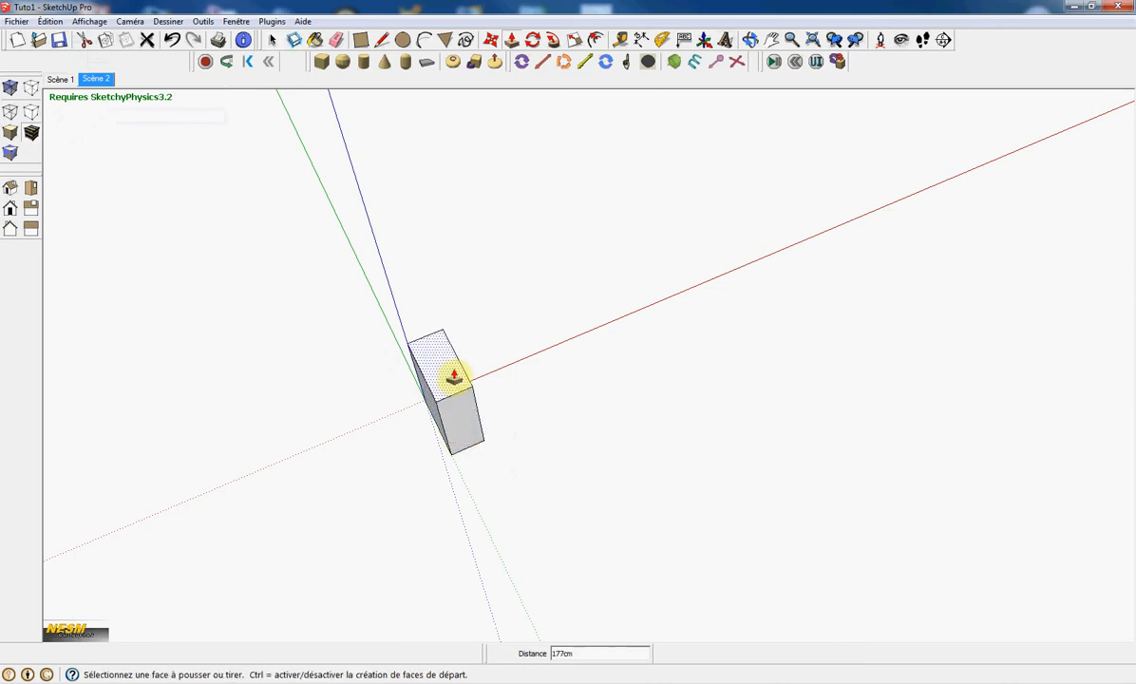
text(40)
key(Return)
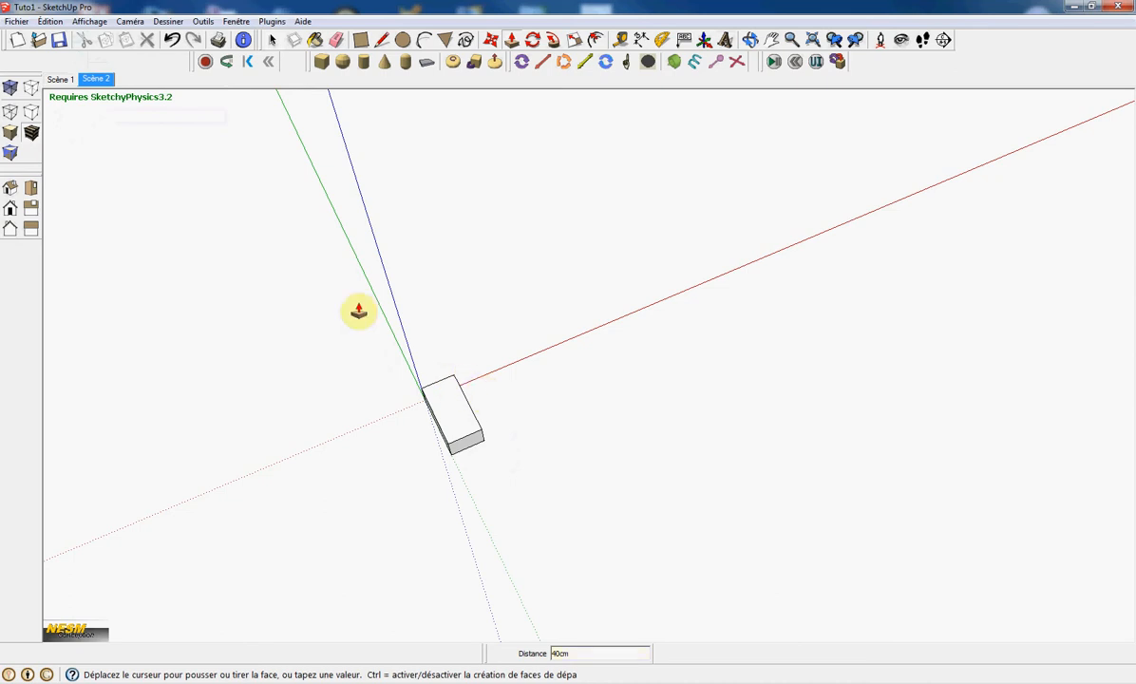
Step: Float the Sketchy Solids tools and create a physics box over the block, from the origin to its opposite base corner, 40 cm high
mouse_move(304, 95)
mouse_down()
mouse_move(299, 172)
mouse_move(285, 167)
mouse_up()
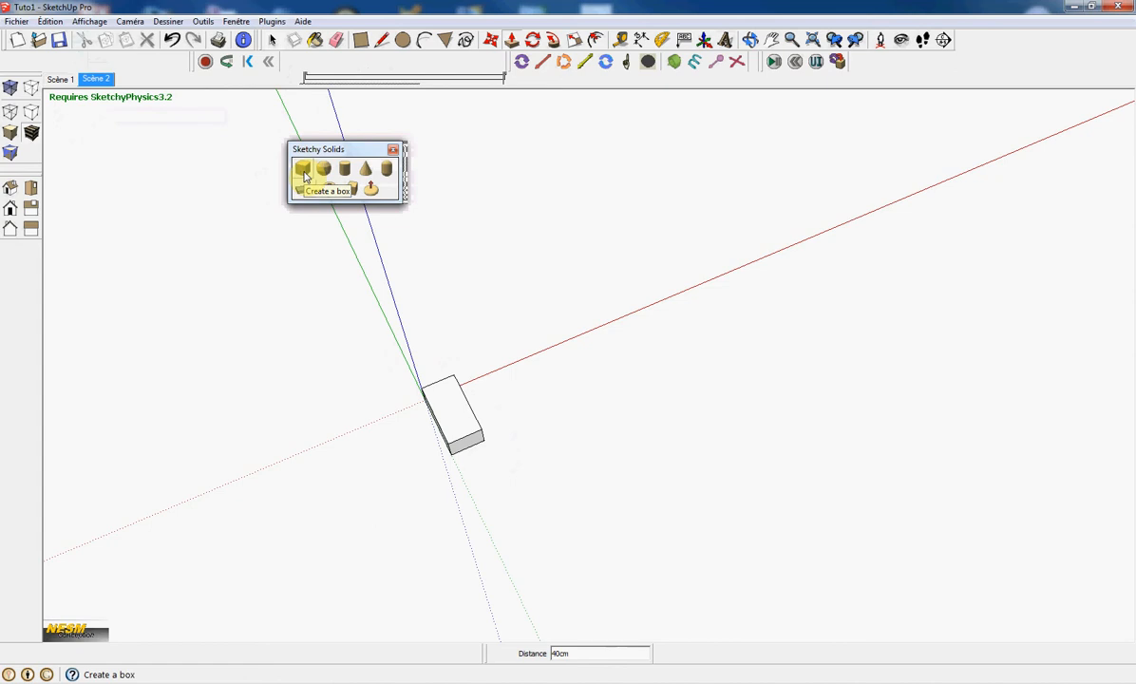
click(304, 176)
middle_drag(386, 411, 447, 329)
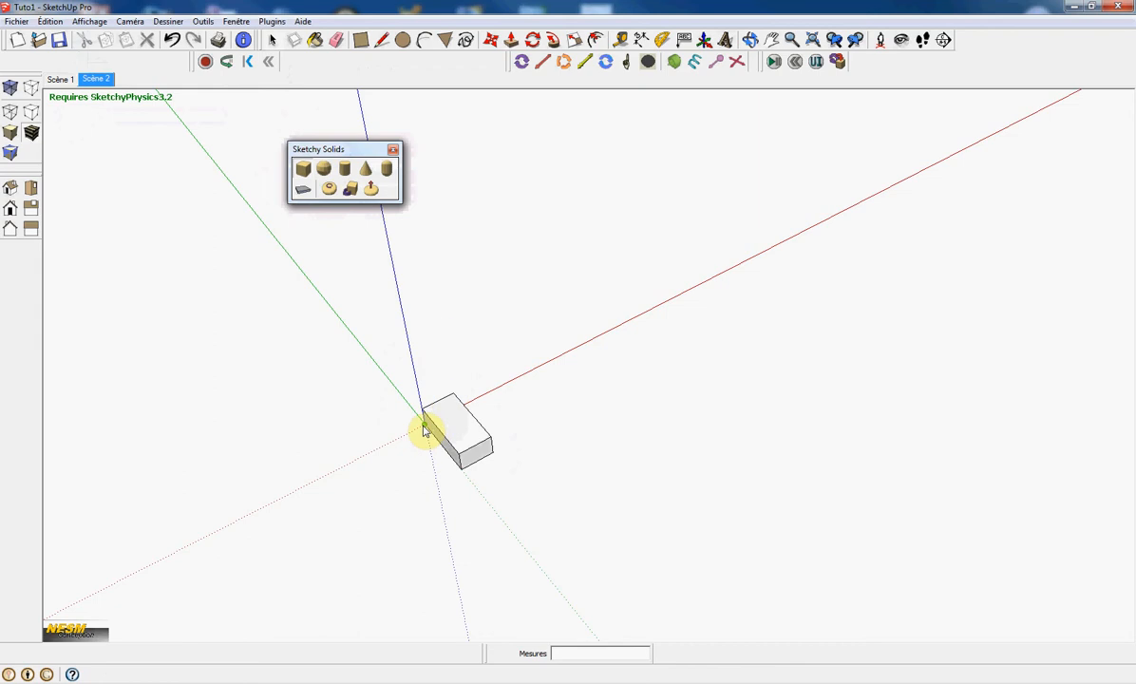
click(424, 430)
click(461, 475)
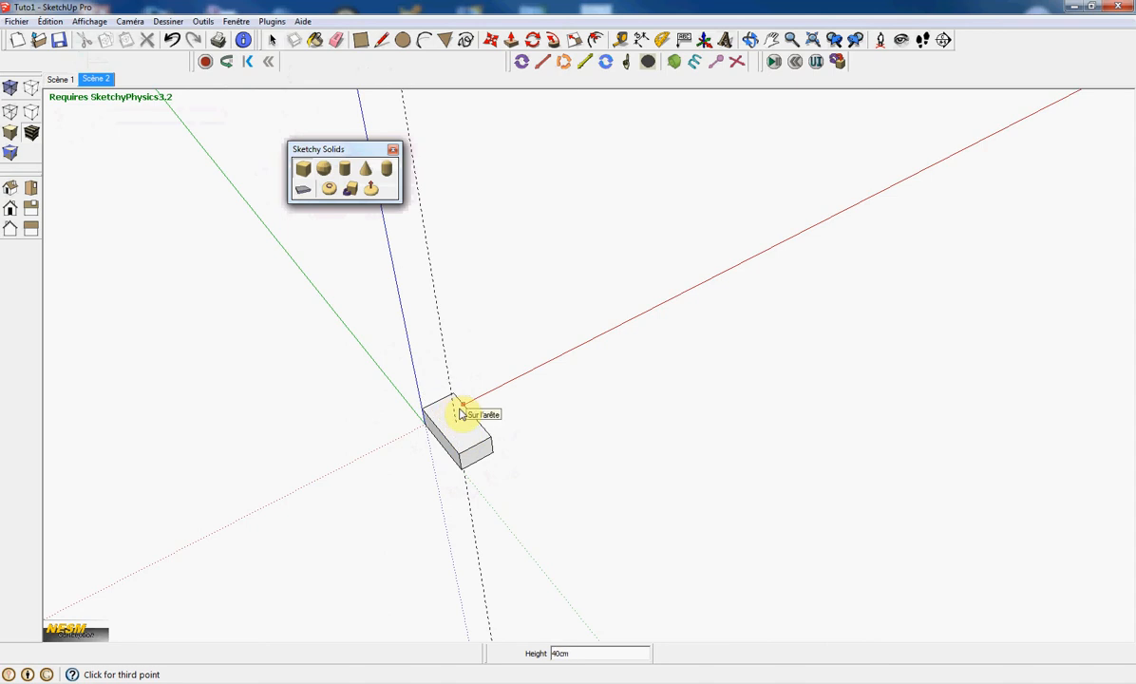
click(460, 412)
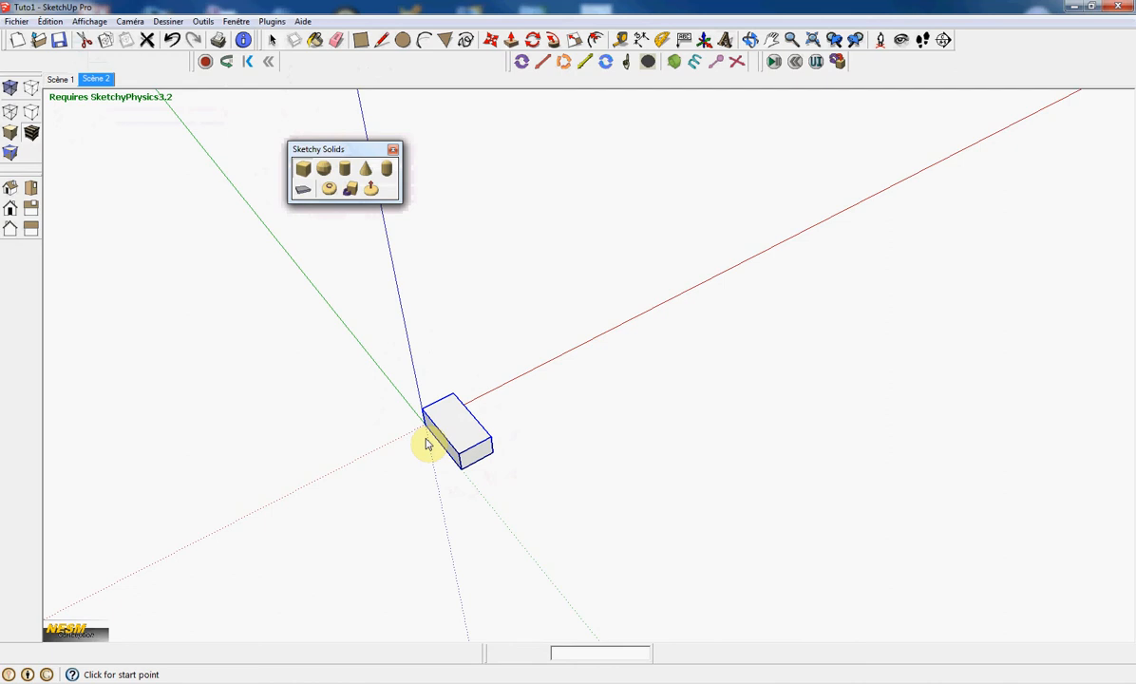
Step: Copy the selected physics box about 189 cm along the red axis from the origin
key(m)
click(421, 429)
key(ctrl)
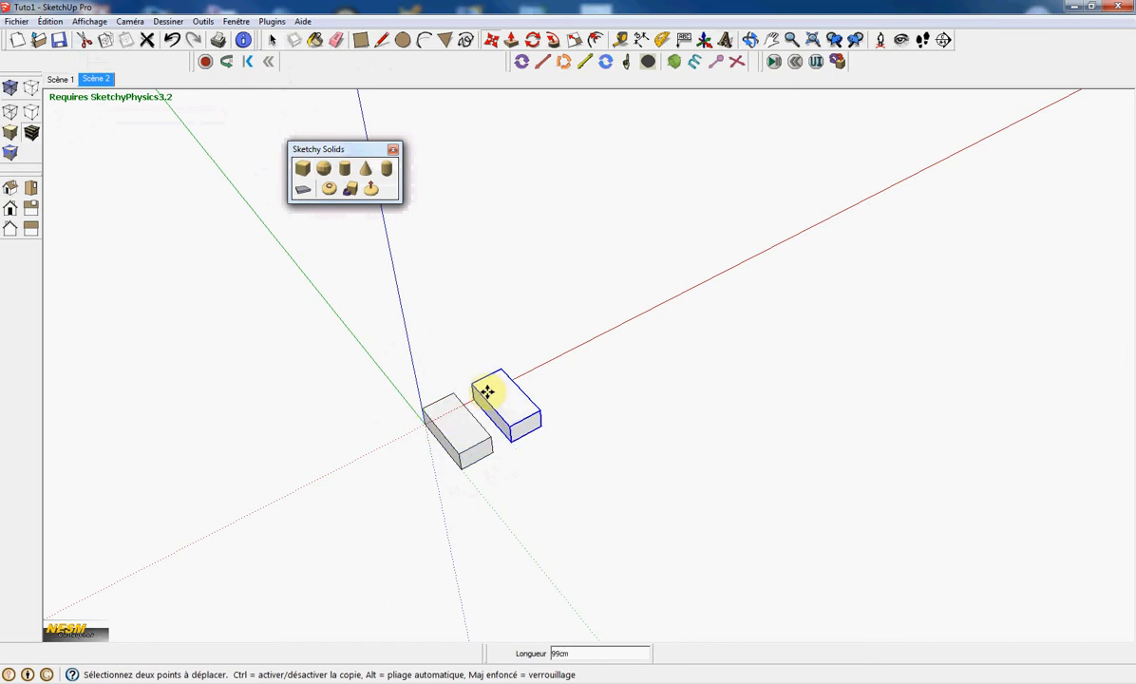
click(516, 376)
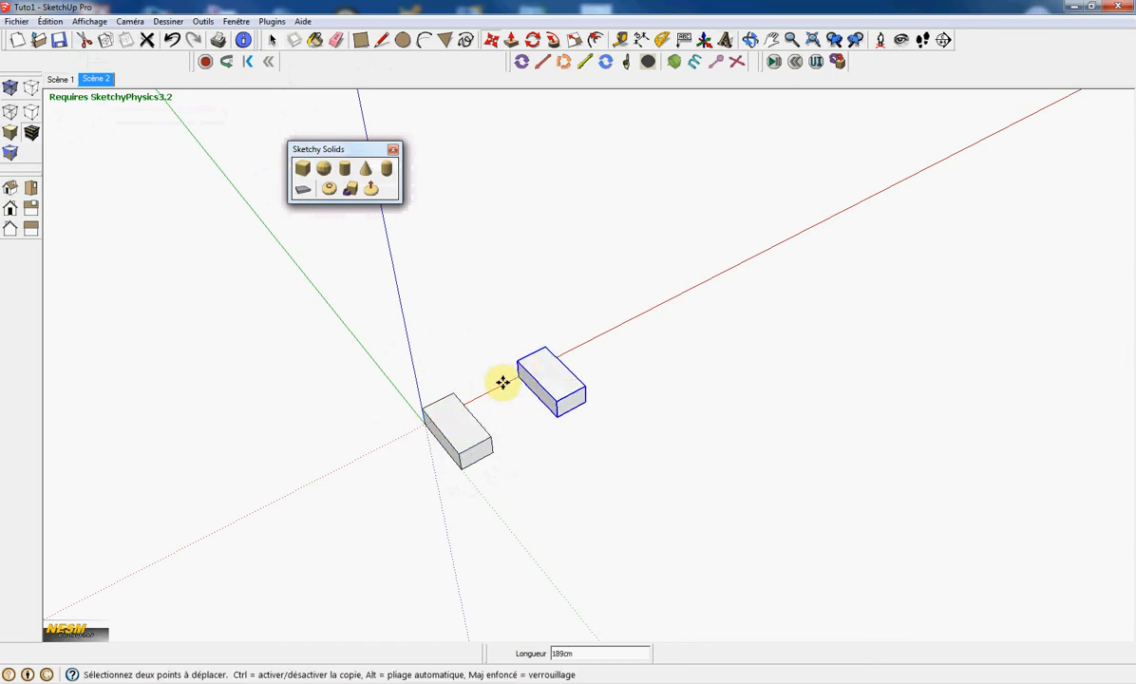
middle_drag(632, 469, 621, 340)
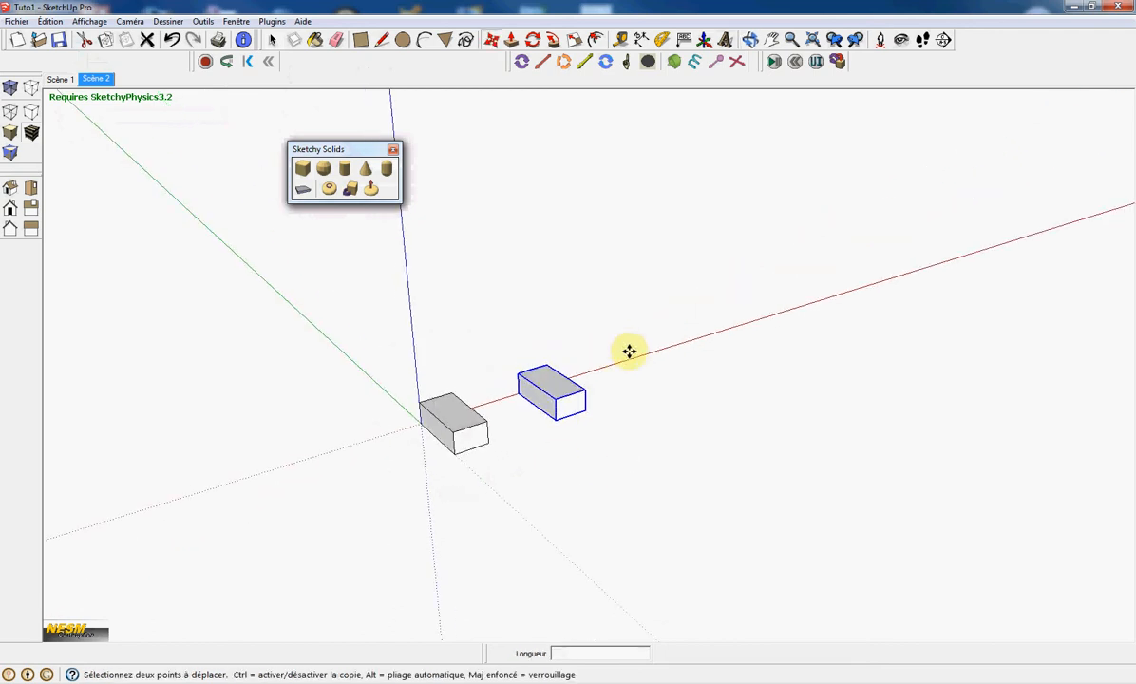
scroll(635, 350, down, 1)
key(space)
Step: Float the Sketchy Physics controls, run the simulation on the block and the copied box, and reset it
drag(762, 63, 727, 171)
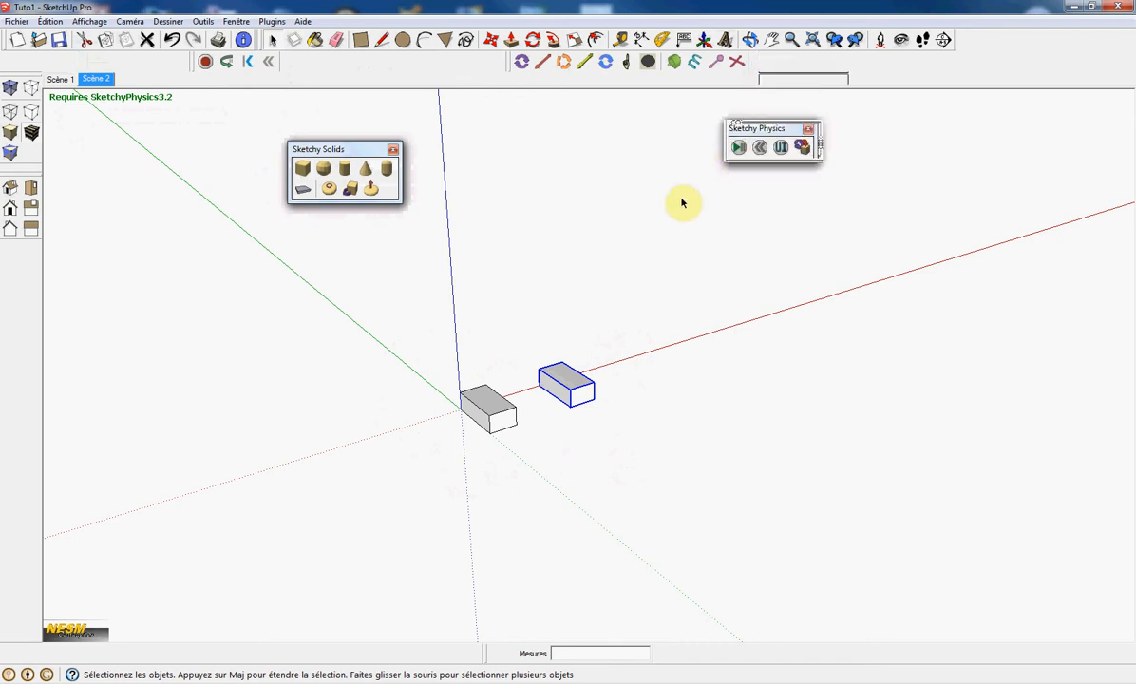
click(739, 149)
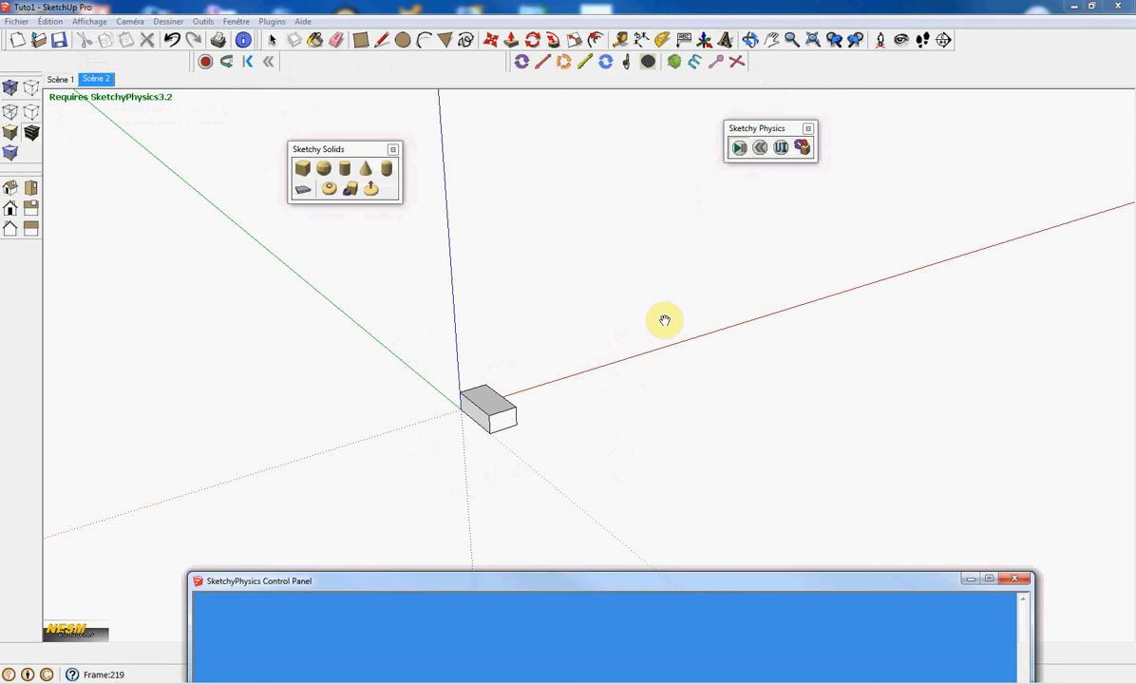
click(760, 156)
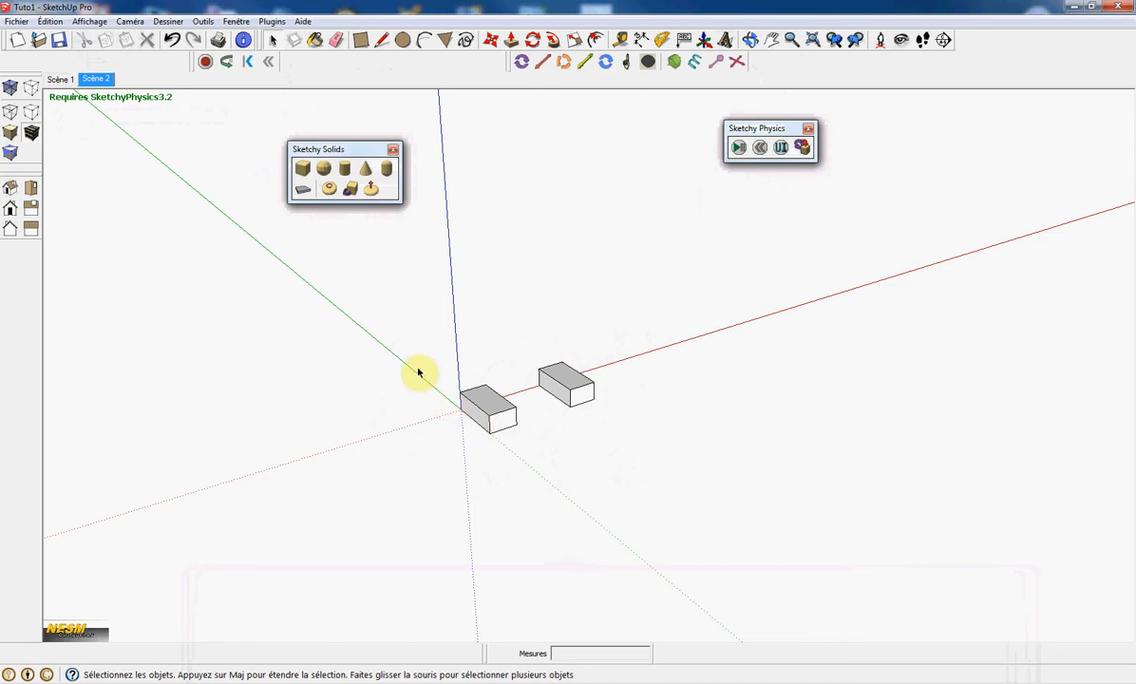
Step: Group the ungrouped block at the origin and test it by running and resetting the physics simulation
drag(419, 367, 530, 475)
right_click(486, 408)
click(524, 526)
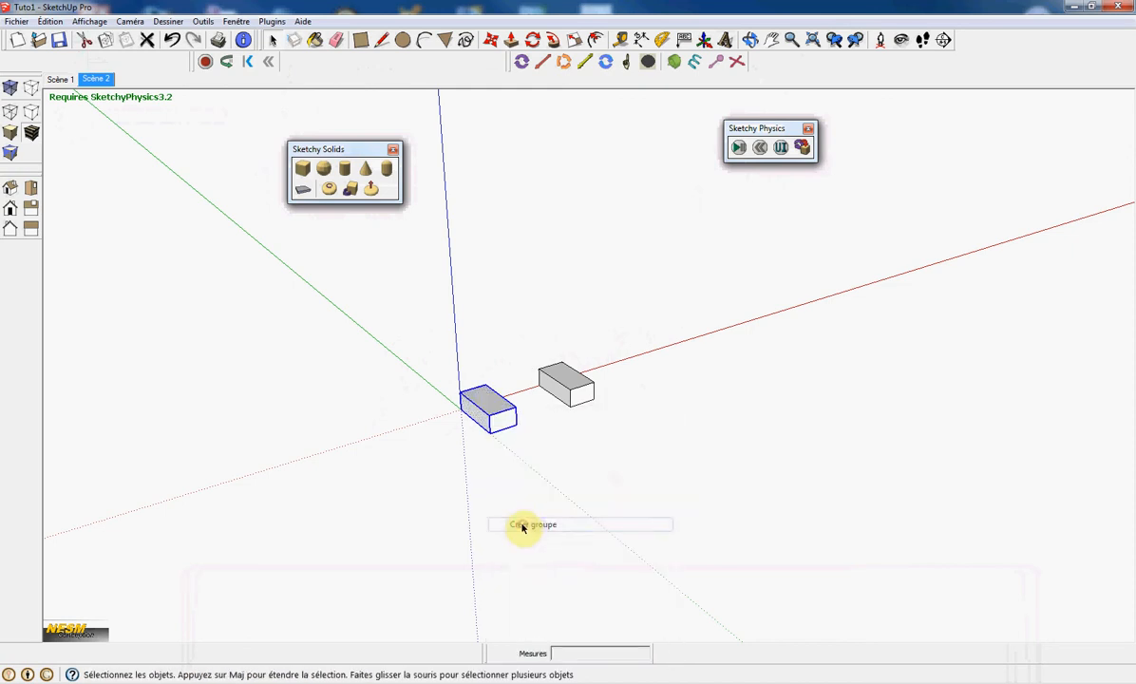
click(740, 152)
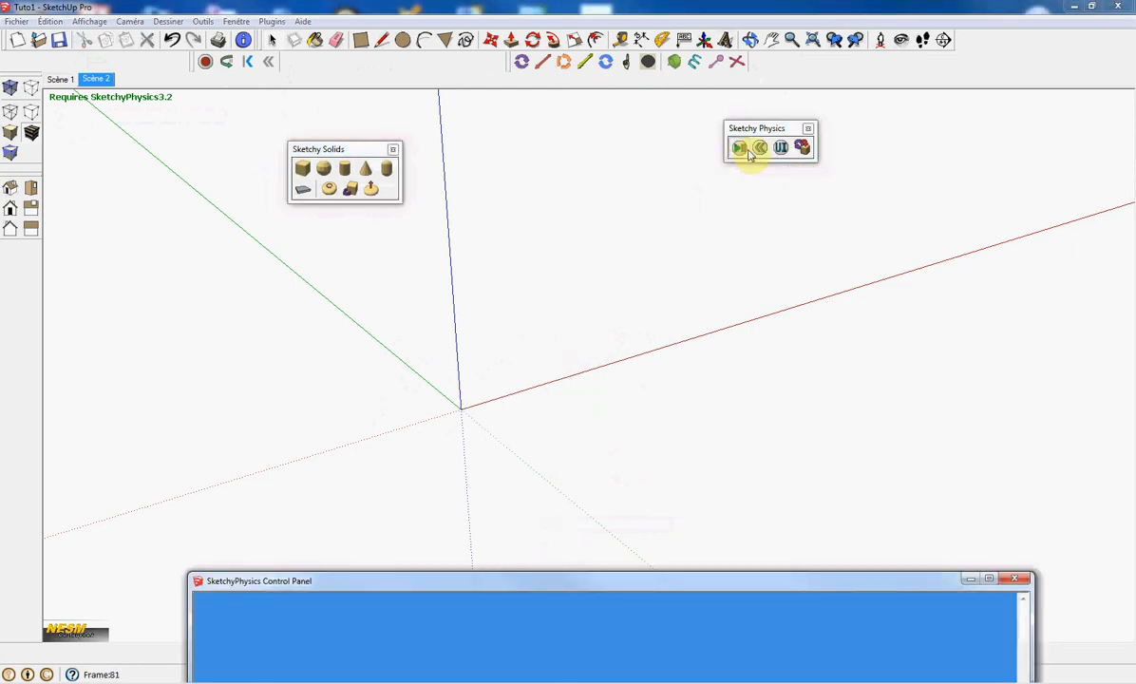
click(761, 150)
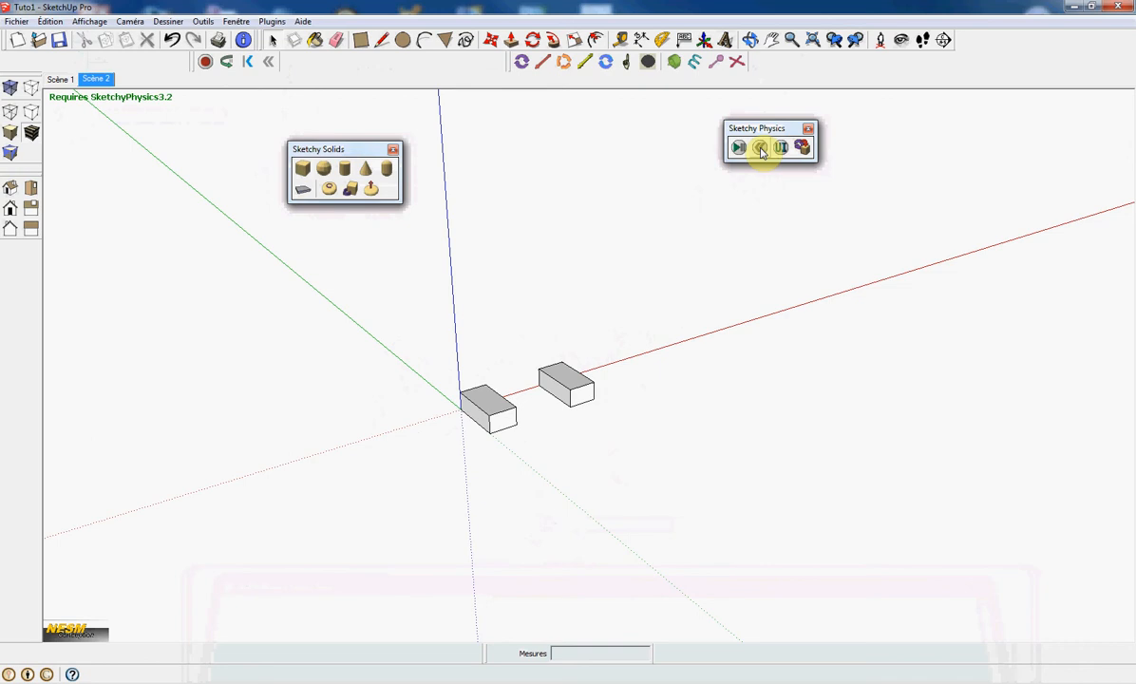
Step: Sketch an irregular freehand outline beyond the second box near the red axis and close it into a face with a line about 30 cm long
click(465, 40)
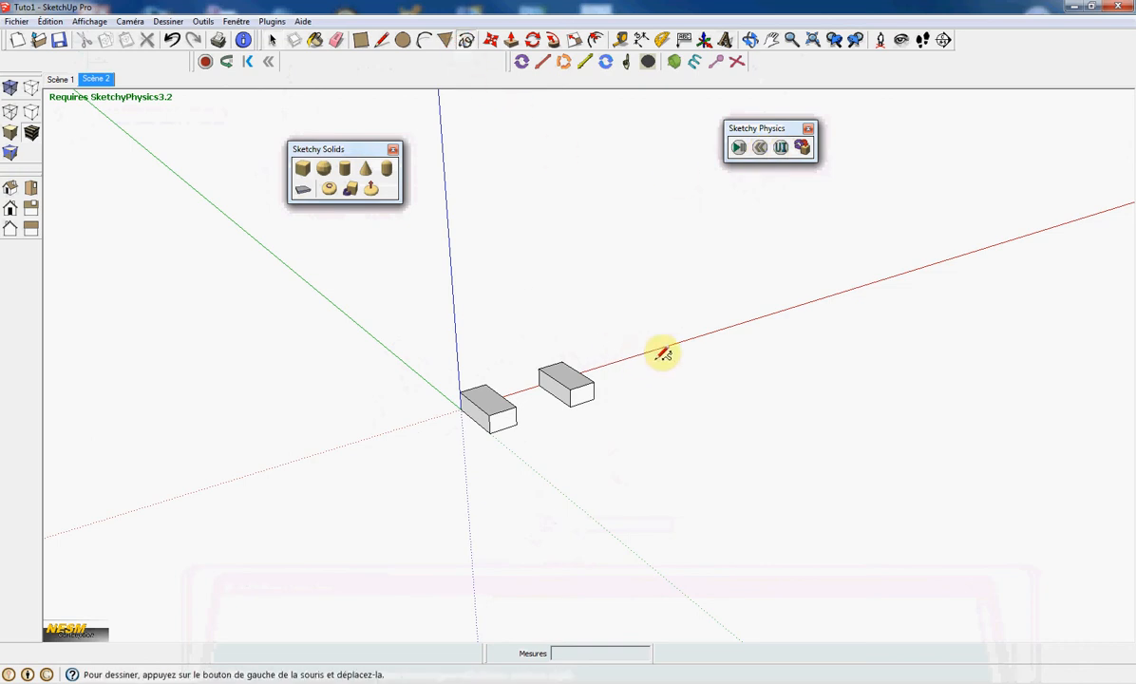
mouse_move(651, 358)
mouse_down()
mouse_move(660, 383)
mouse_move(699, 346)
mouse_move(659, 348)
mouse_move(651, 355)
mouse_move(690, 362)
mouse_up()
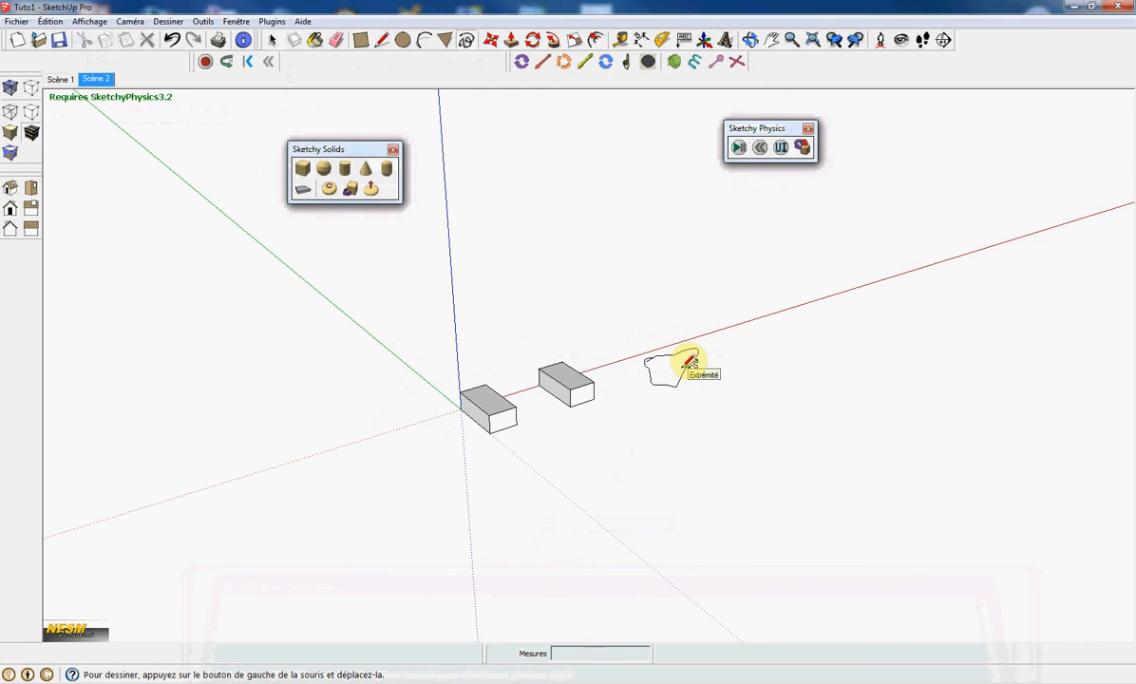
drag(691, 362, 689, 364)
key(p)
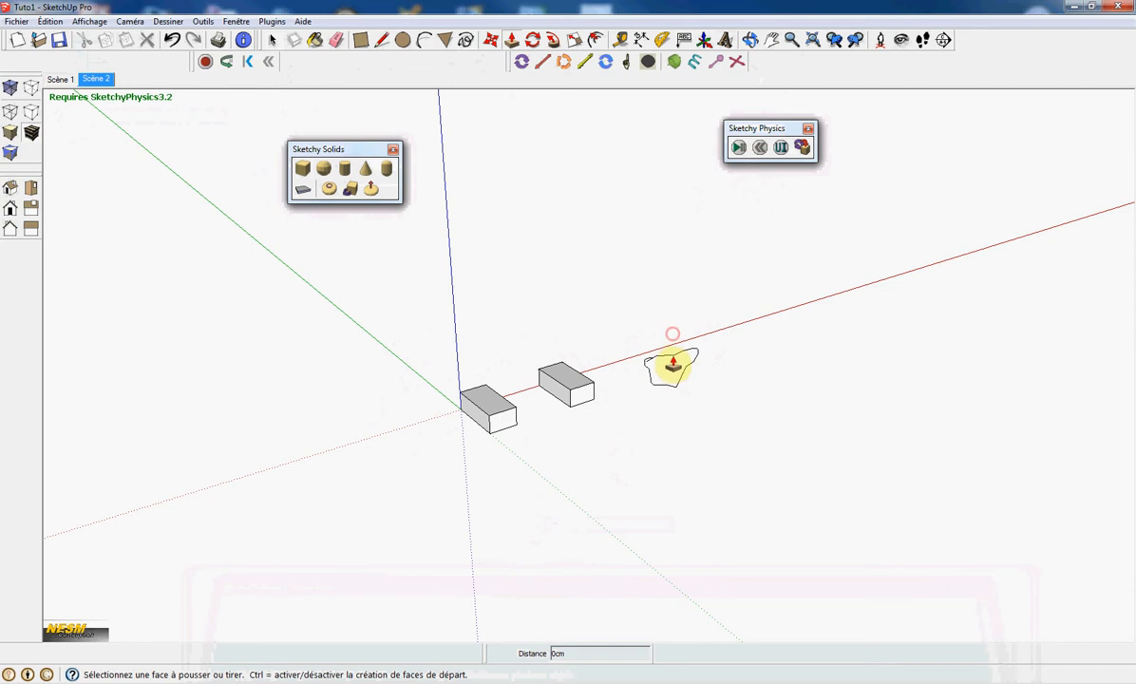
scroll(669, 363, up, 4)
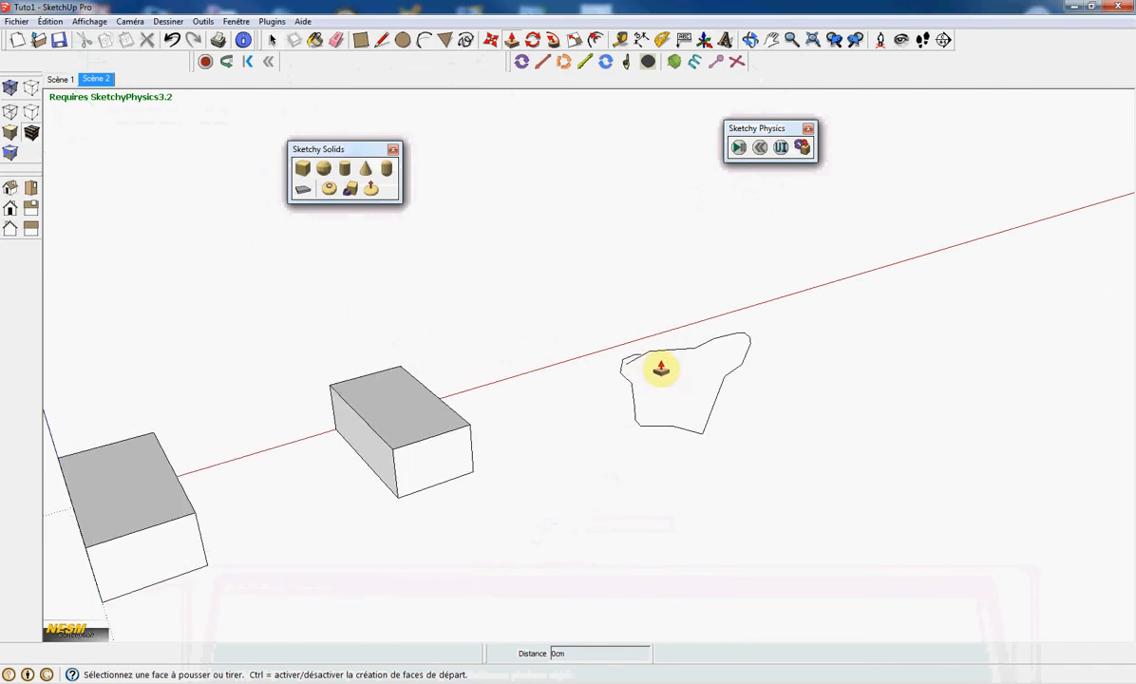
click(381, 39)
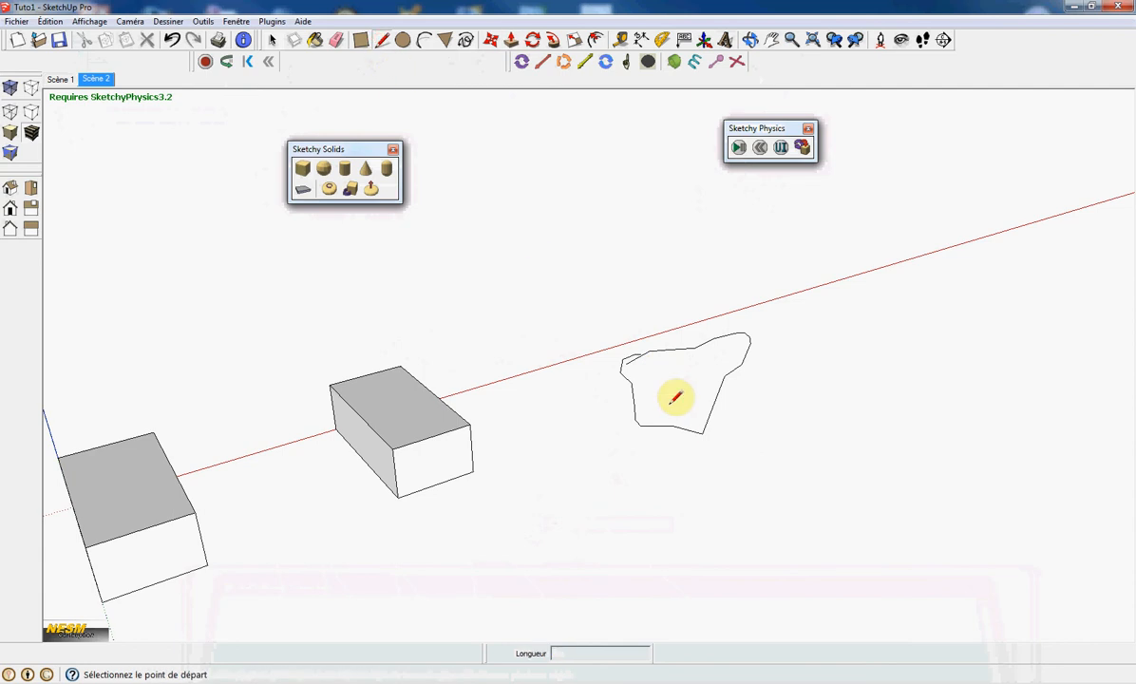
click(641, 354)
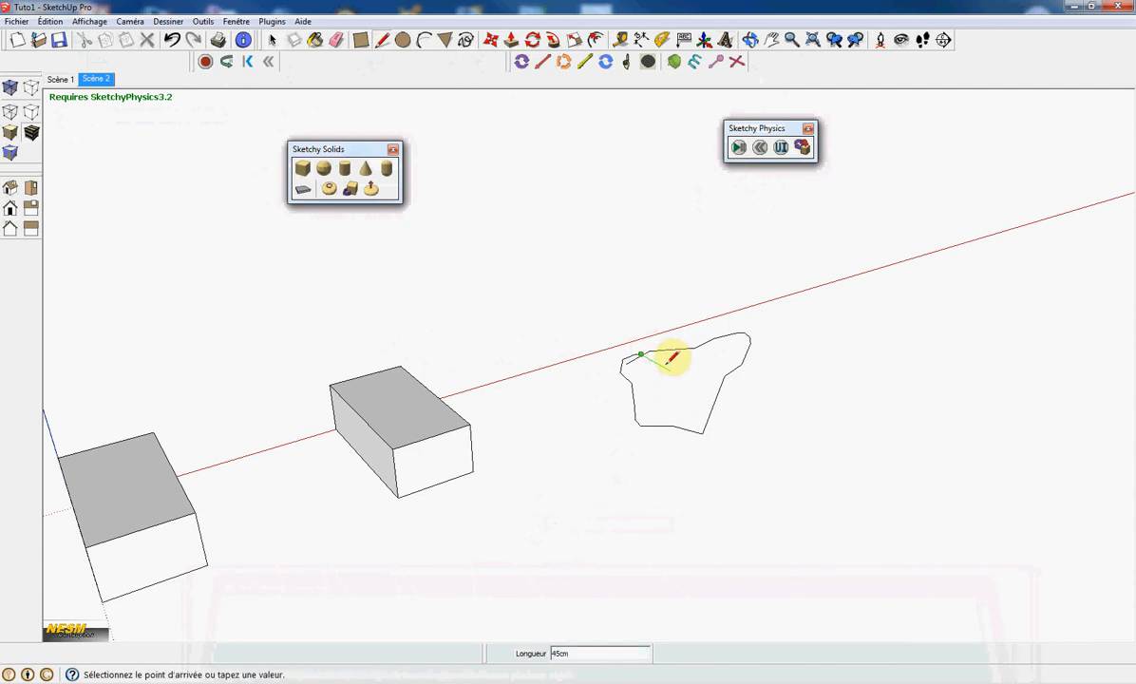
click(660, 349)
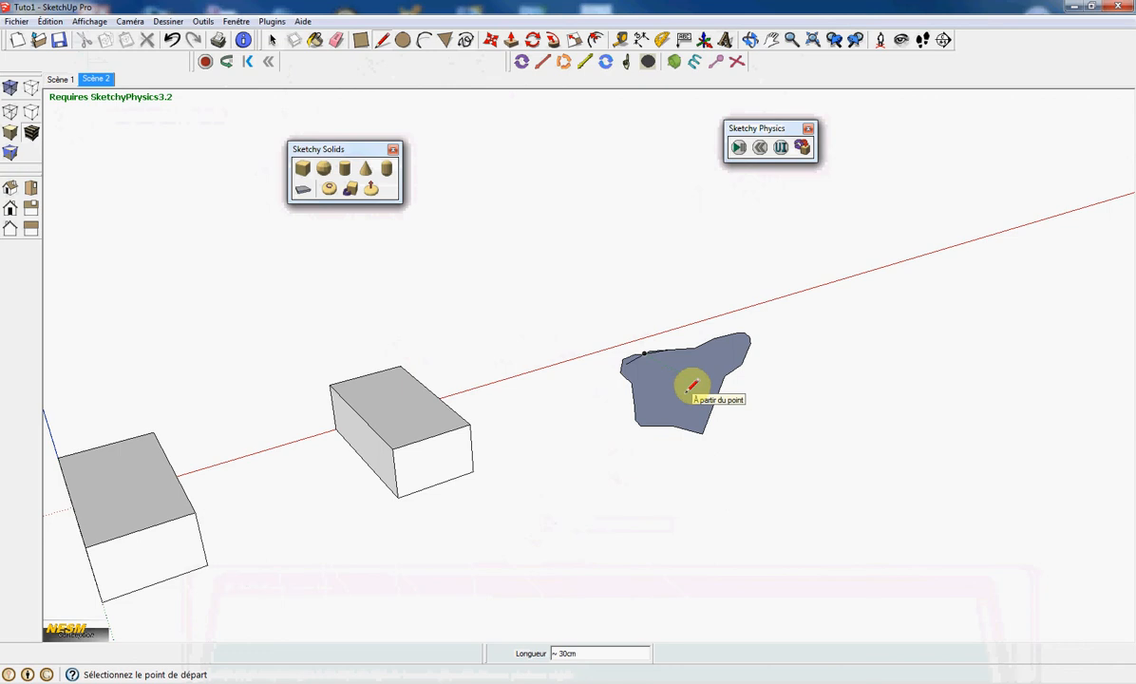
Step: Extrude the freehand face upward about 102 cm, and stack a second section about 108 cm high on top of it
key(p)
drag(675, 398, 668, 285)
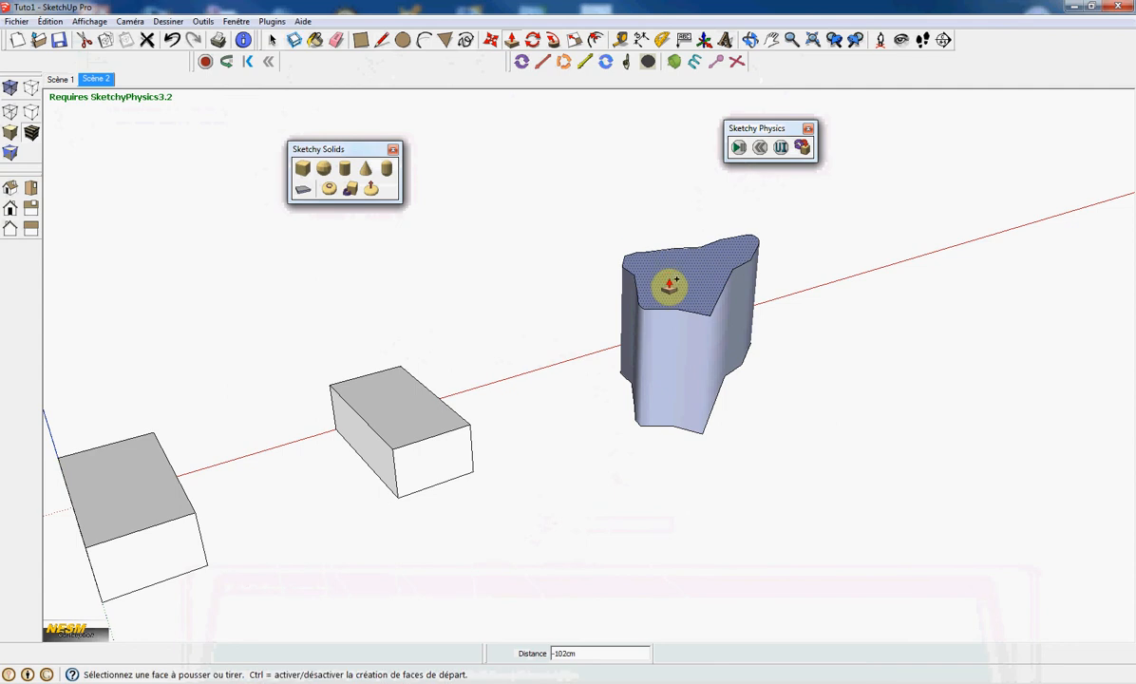
click(669, 282)
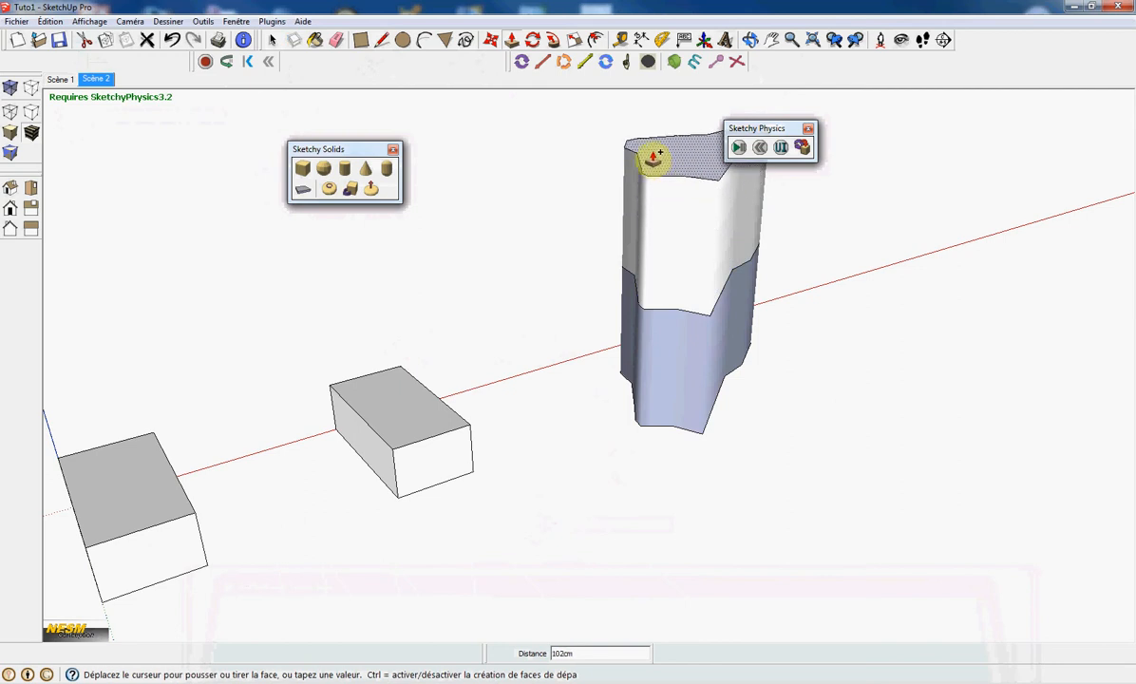
click(648, 154)
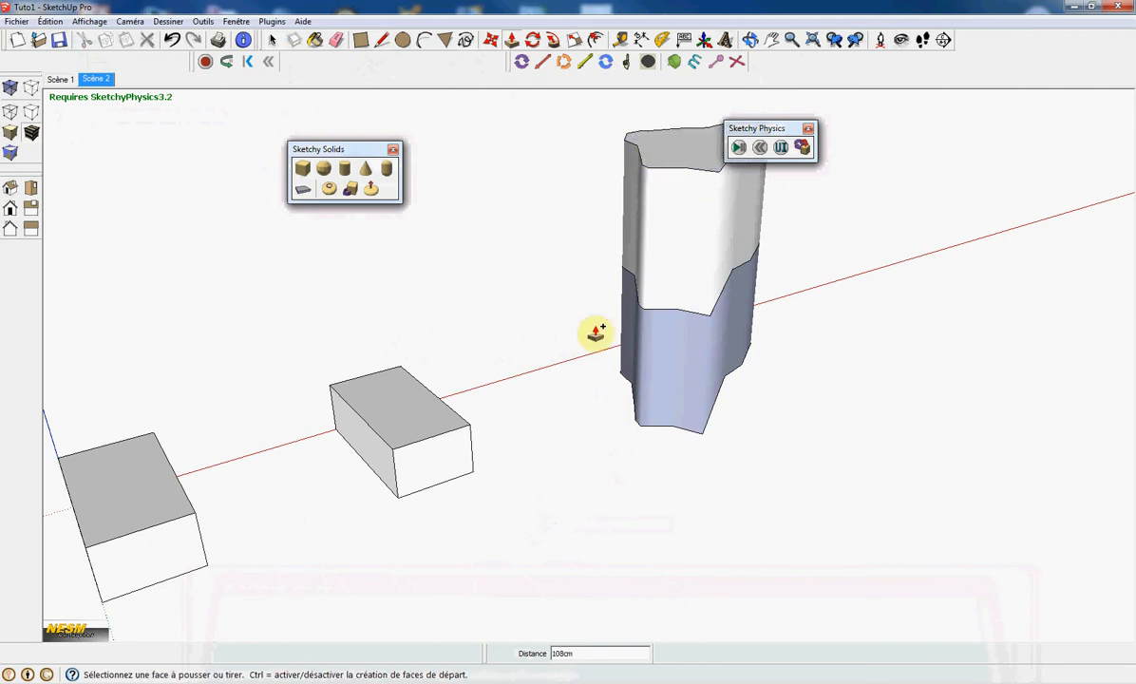
key(space)
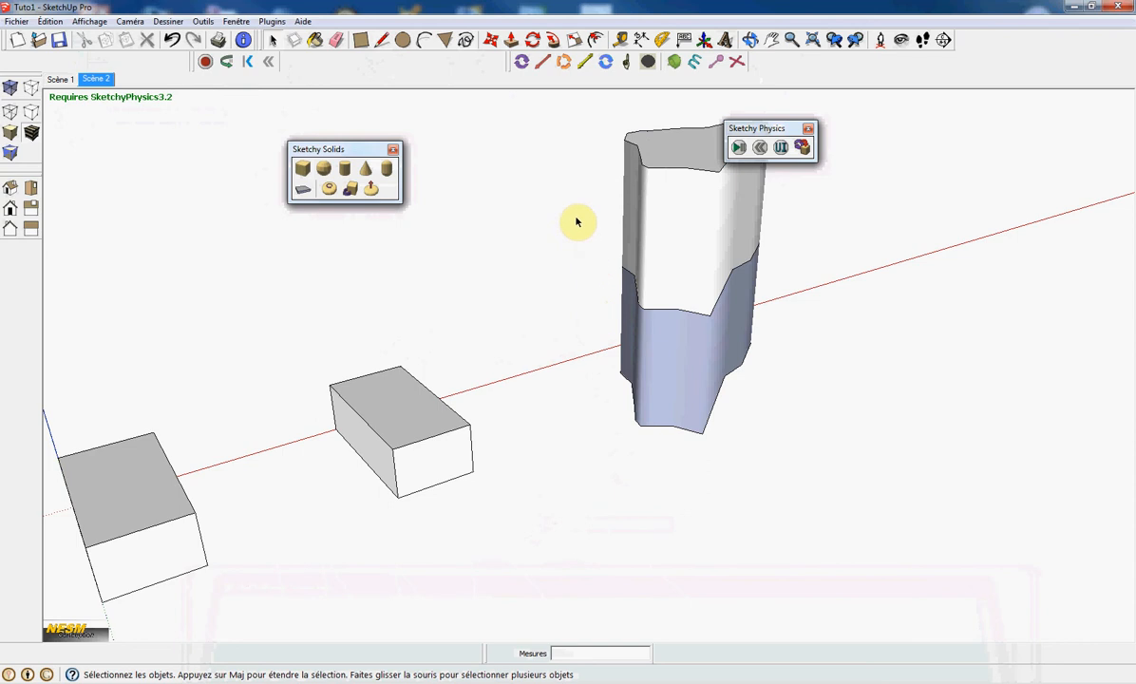
Step: Select the edge loop between the two stacked sections and scale it inward from opposite corners to give the solid a narrow waist
drag(575, 203, 824, 325)
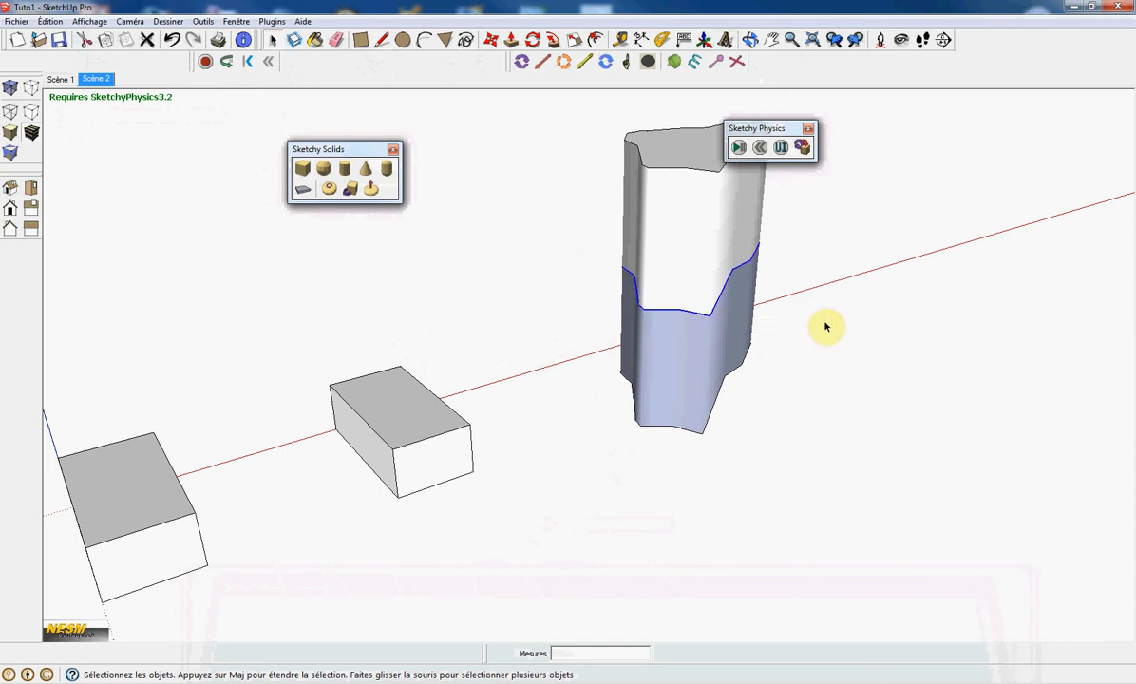
click(573, 42)
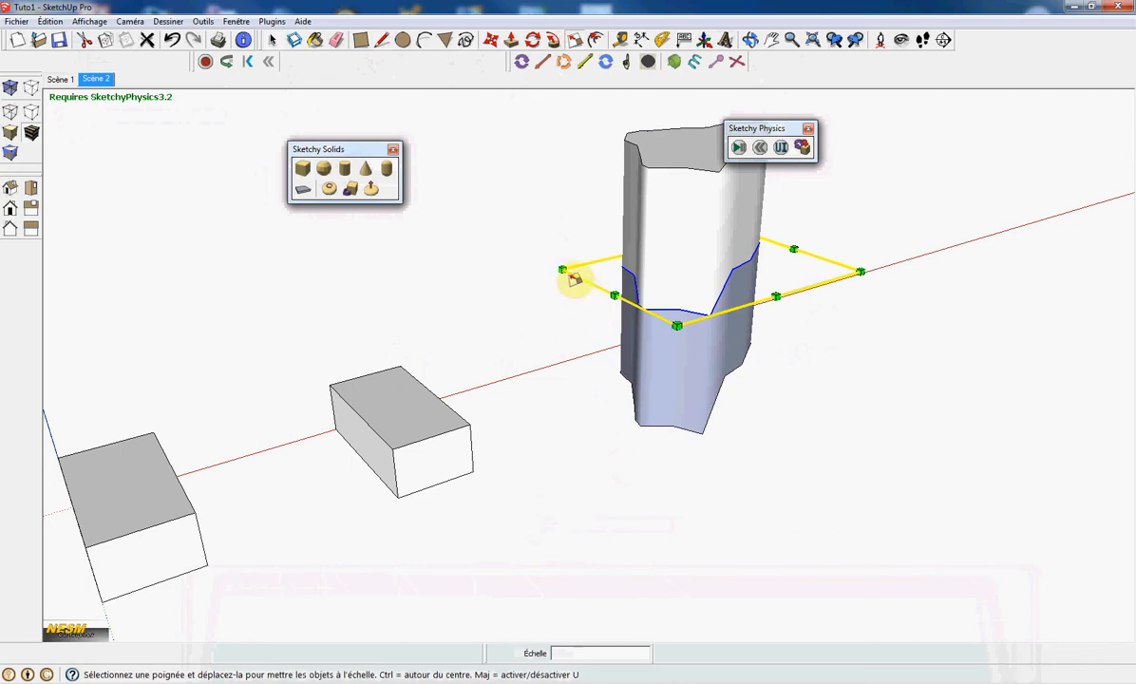
drag(561, 271, 622, 270)
drag(850, 267, 793, 274)
key(space)
scroll(681, 492, down, 3)
scroll(680, 492, down, 1)
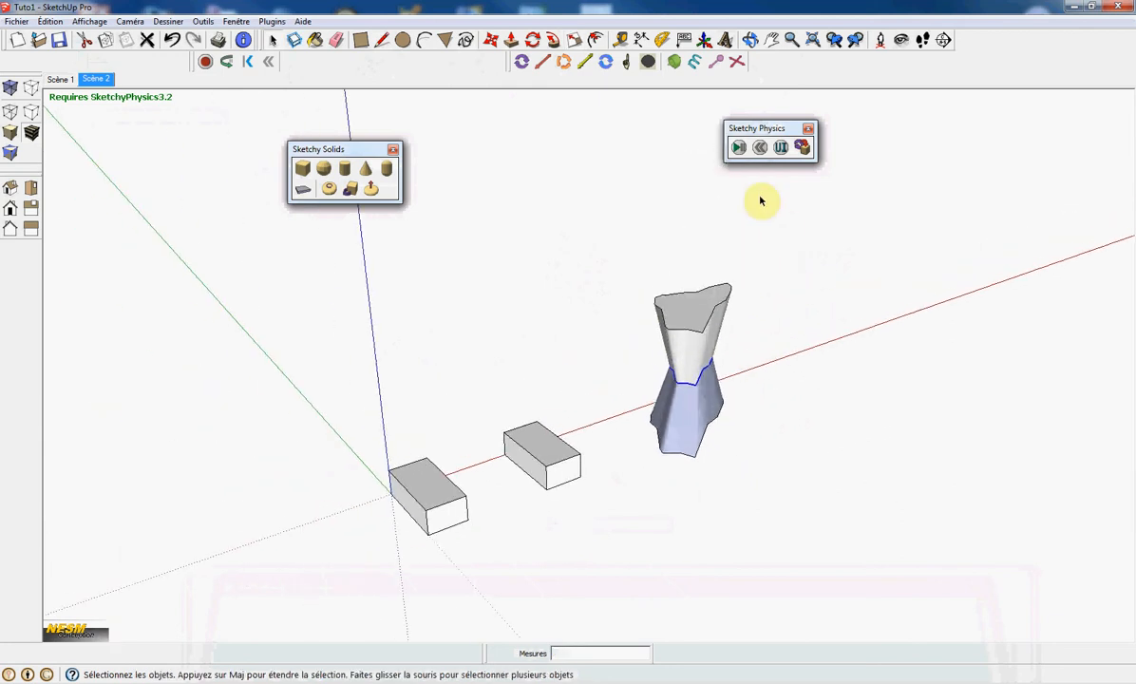
Step: Run and reset the physics simulation with the waisted freehand solid still ungrouped
click(737, 149)
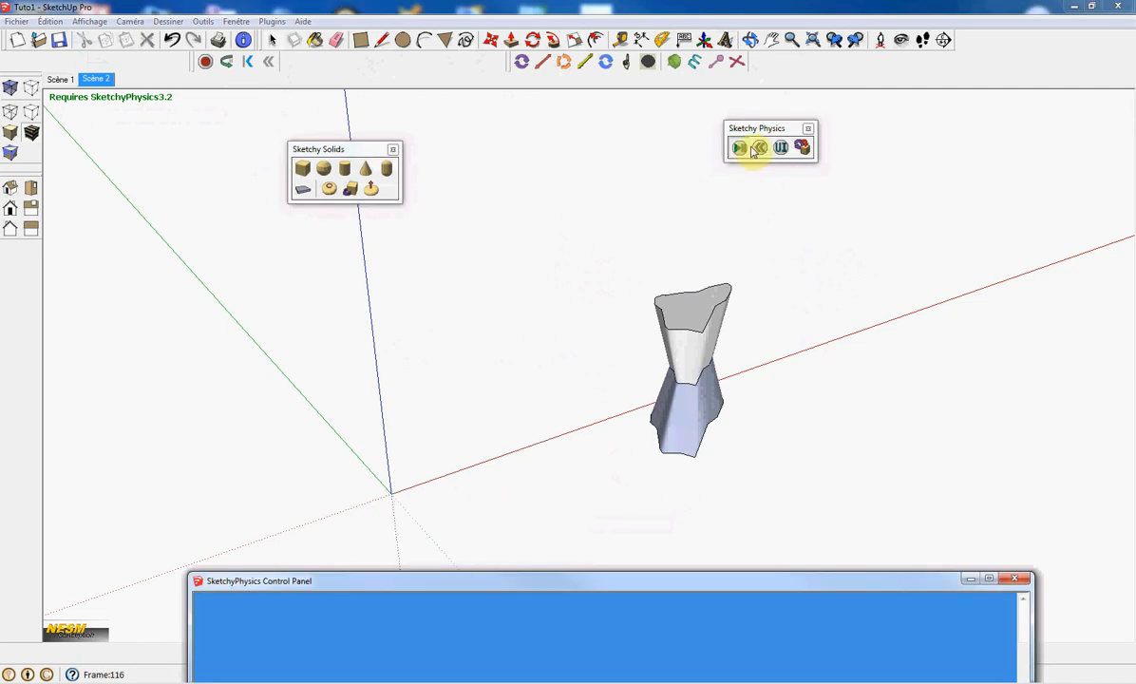
click(759, 148)
Step: Group the whole waisted freehand solid and test it by running and resetting the physics simulation
mouse_move(618, 249)
mouse_down()
mouse_move(716, 515)
mouse_move(781, 517)
mouse_move(774, 511)
mouse_up()
right_click(691, 332)
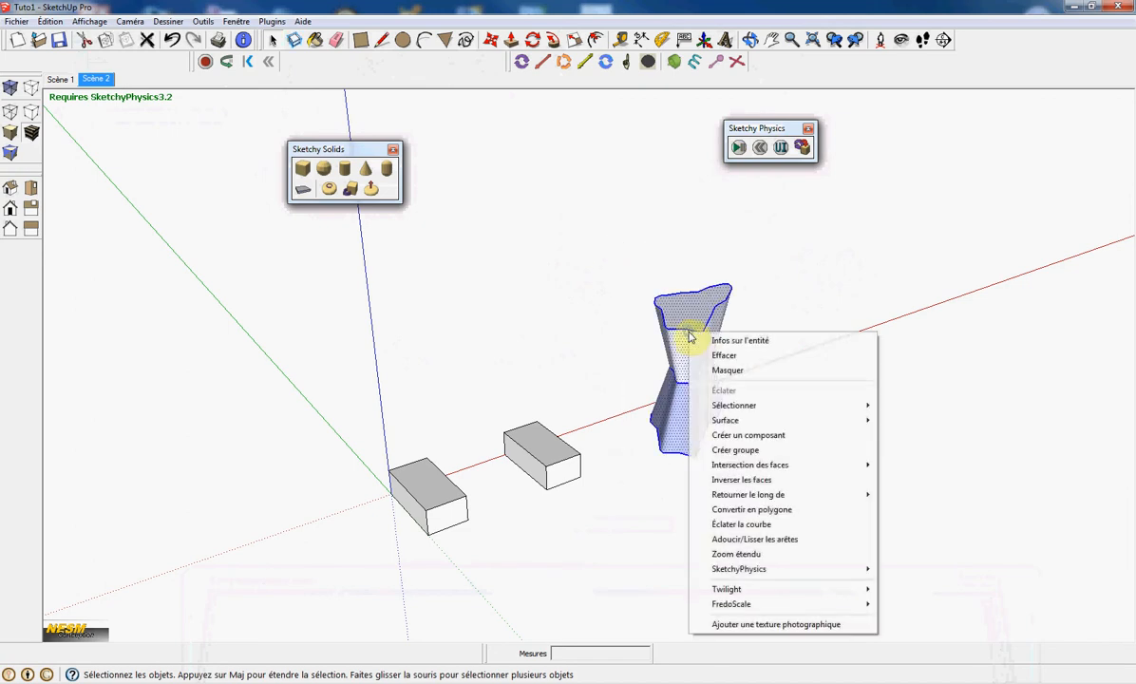
click(732, 455)
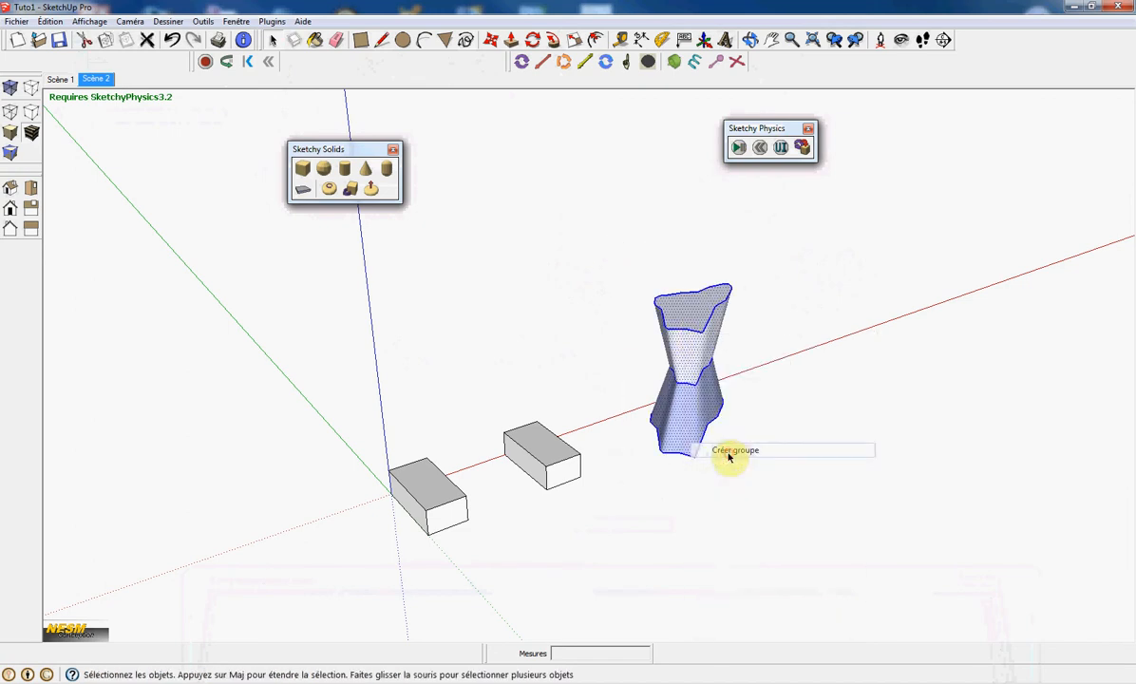
click(738, 148)
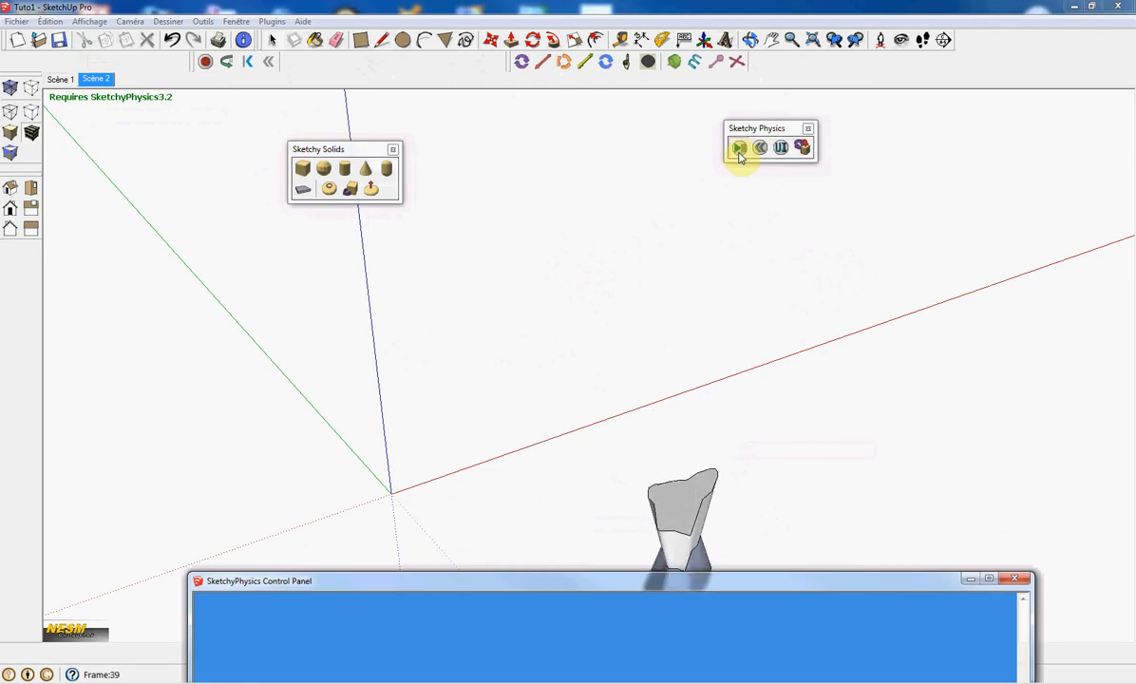
click(761, 149)
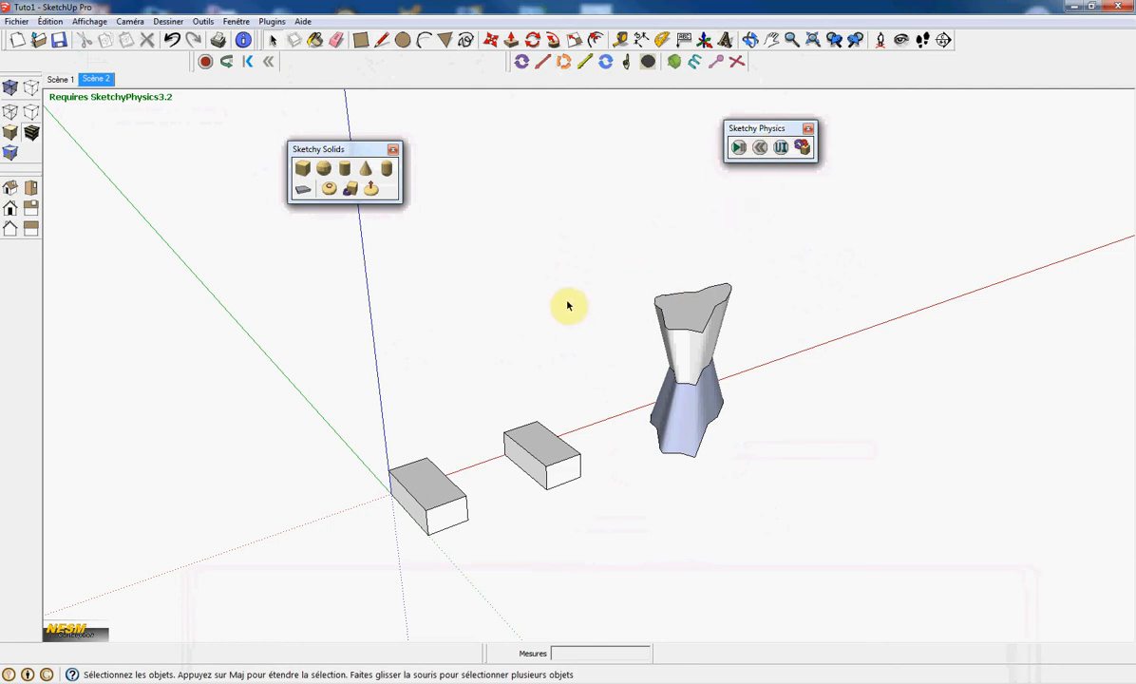
Step: Draw a large rectangle on the ground beneath all three objects and push it downward into a slab about 39 cm thick
drag(330, 151, 264, 121)
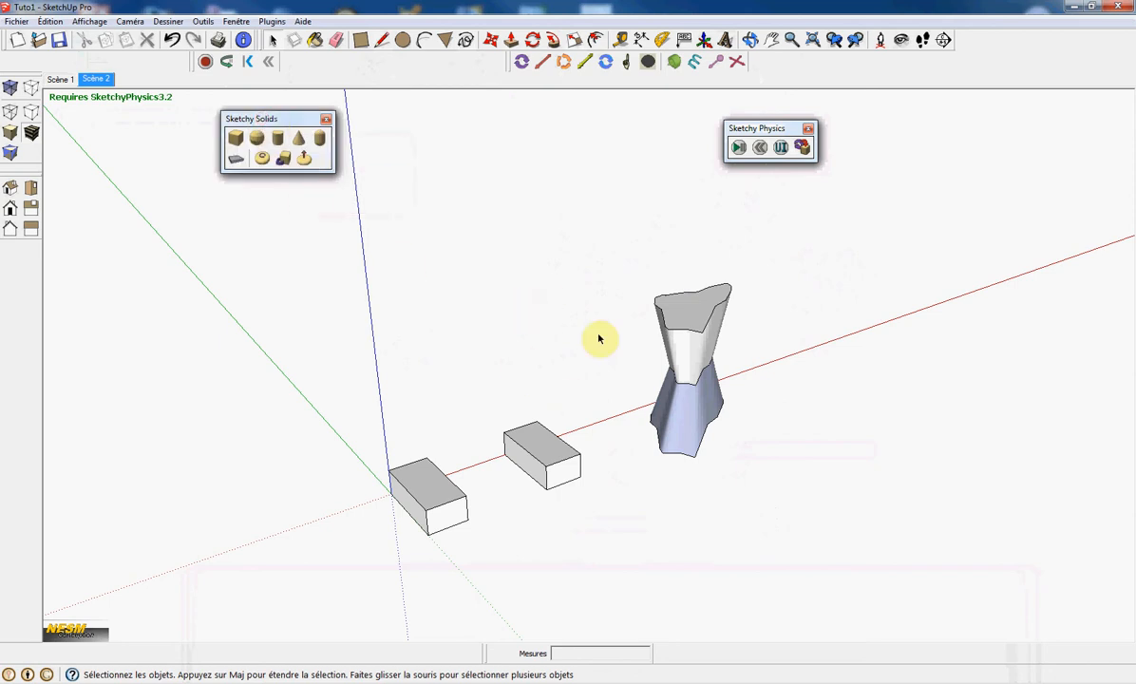
click(361, 40)
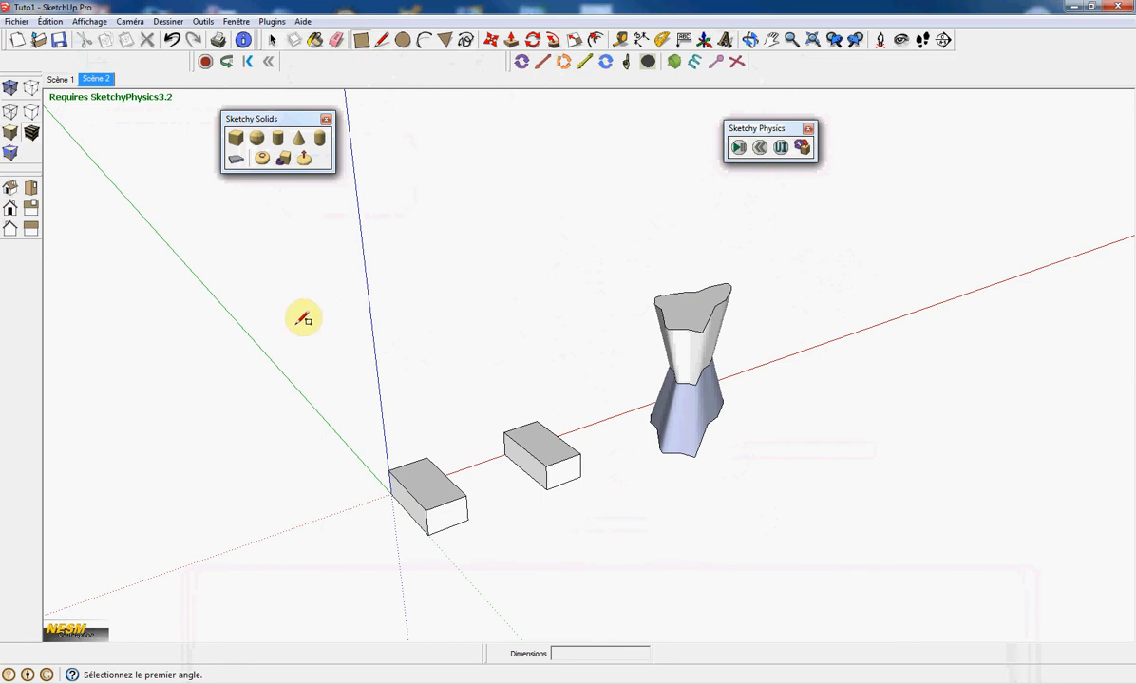
click(157, 440)
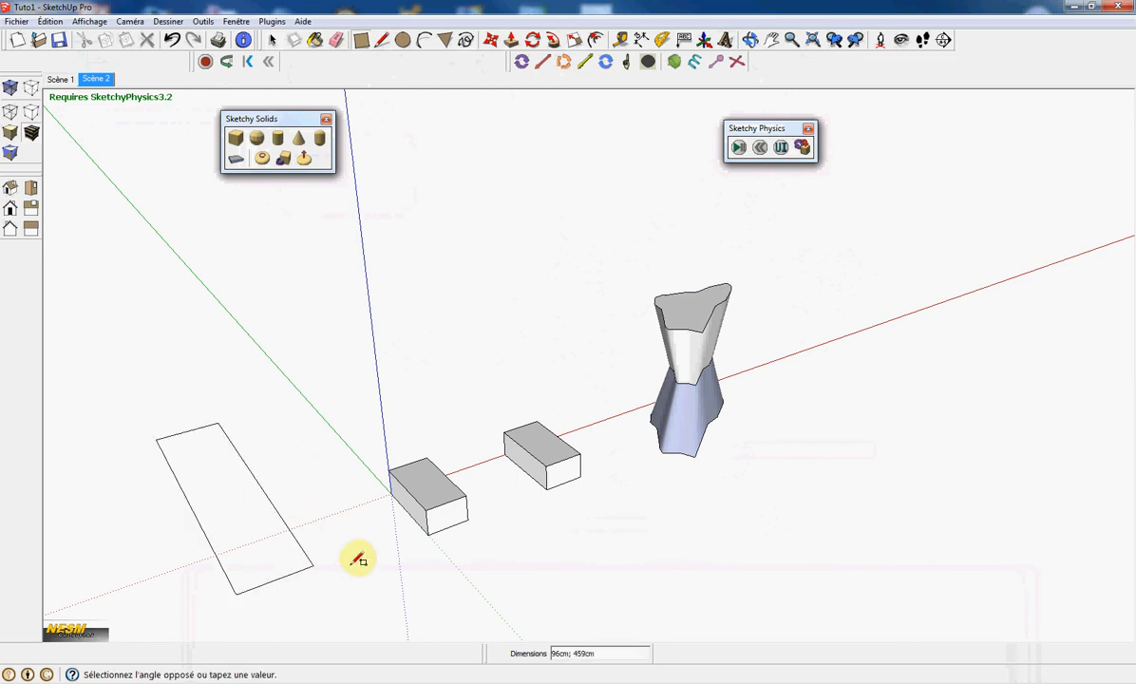
click(965, 466)
click(512, 41)
click(801, 518)
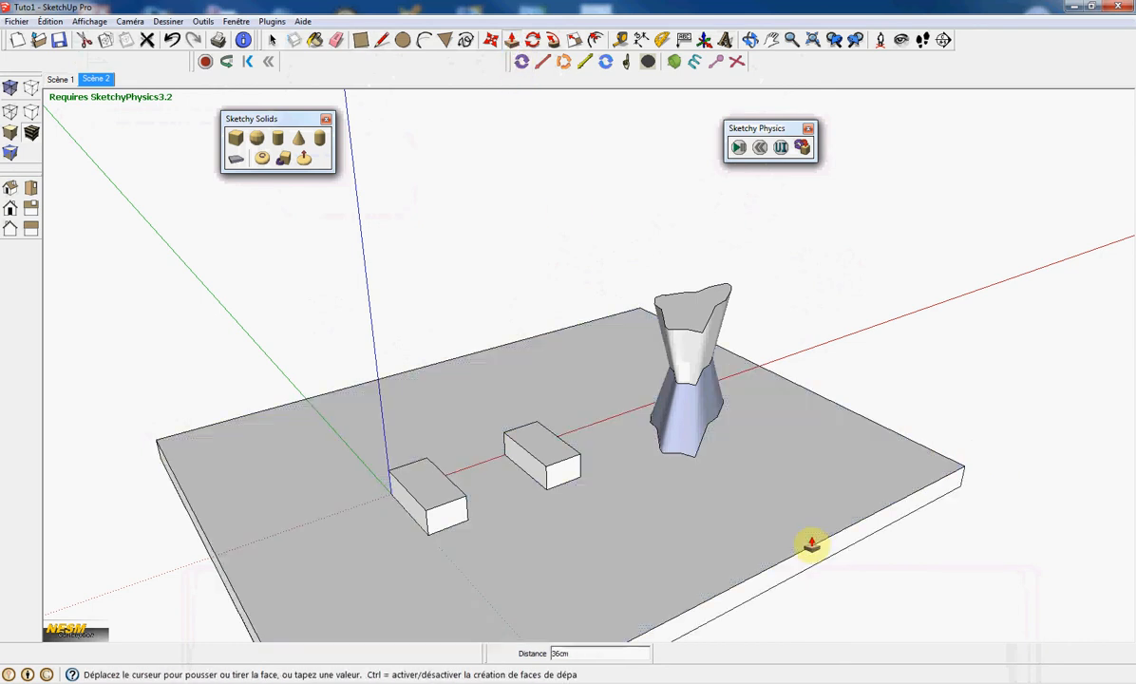
click(811, 541)
Step: Group the large slab under the objects and test it by running and resetting the physics simulation
middle_drag(616, 563, 619, 449)
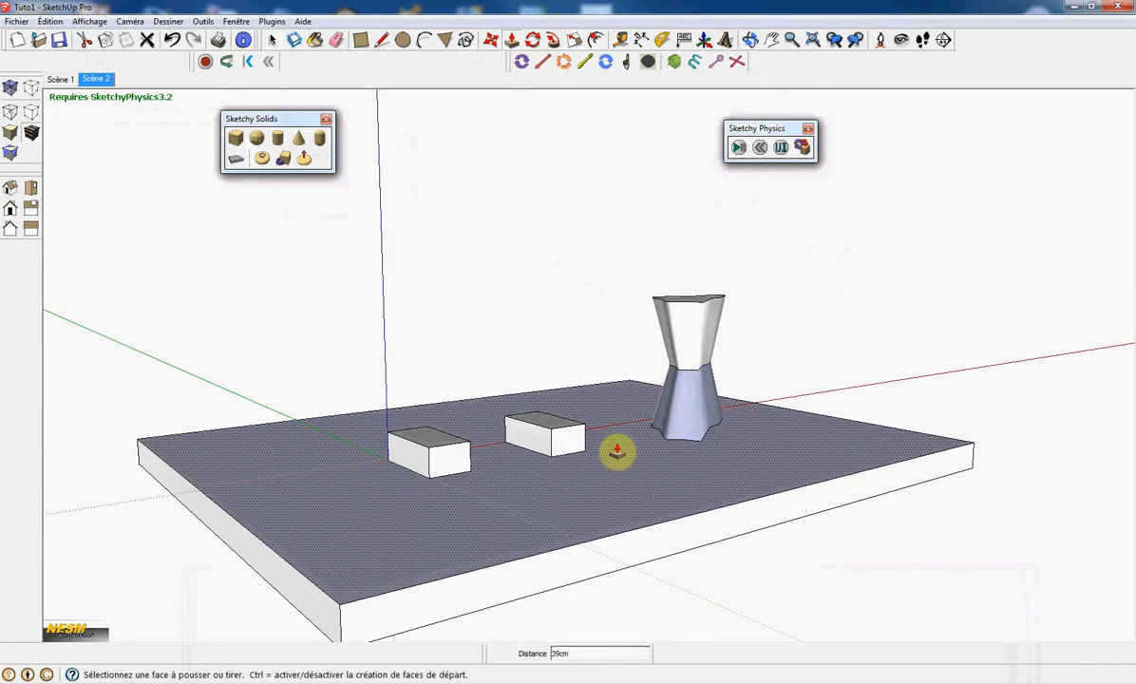
key(space)
scroll(145, 370, down, 3)
mouse_move(120, 342)
mouse_down()
mouse_move(477, 588)
mouse_move(723, 629)
mouse_move(819, 628)
mouse_up()
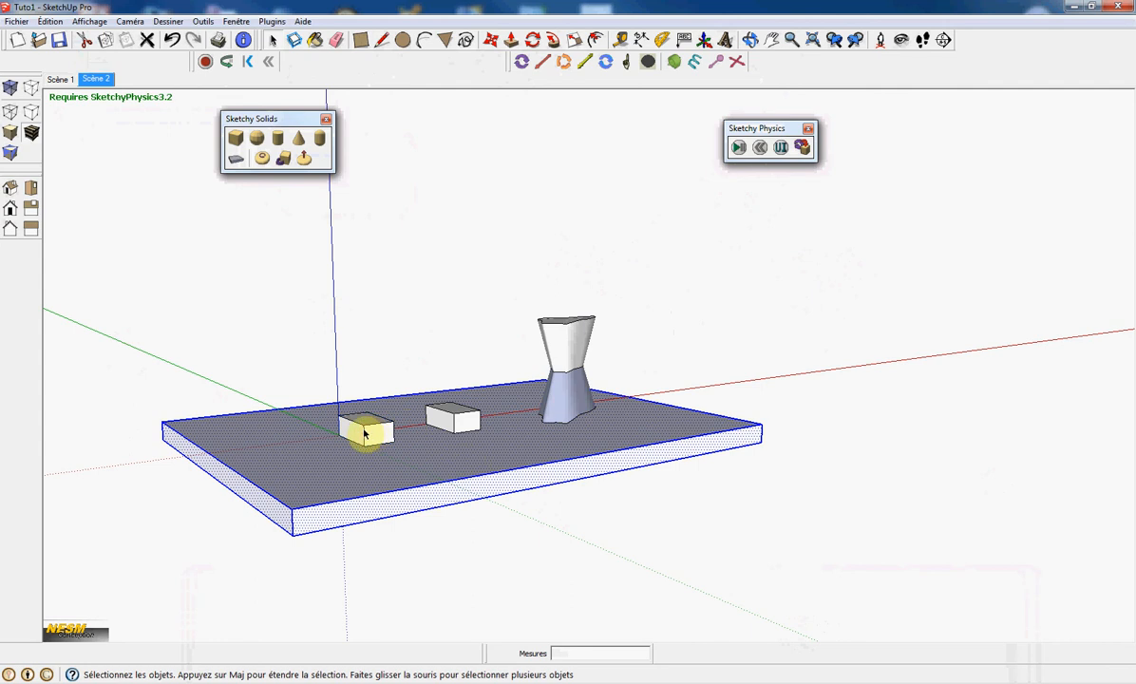
right_click(425, 468)
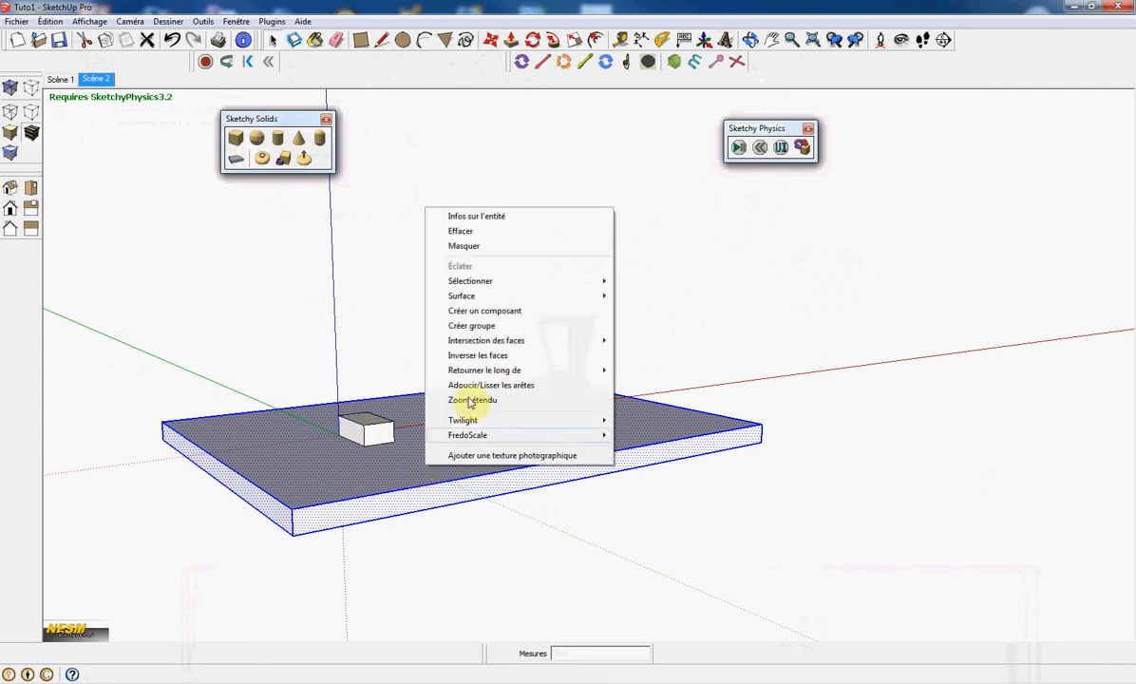
click(471, 326)
click(622, 338)
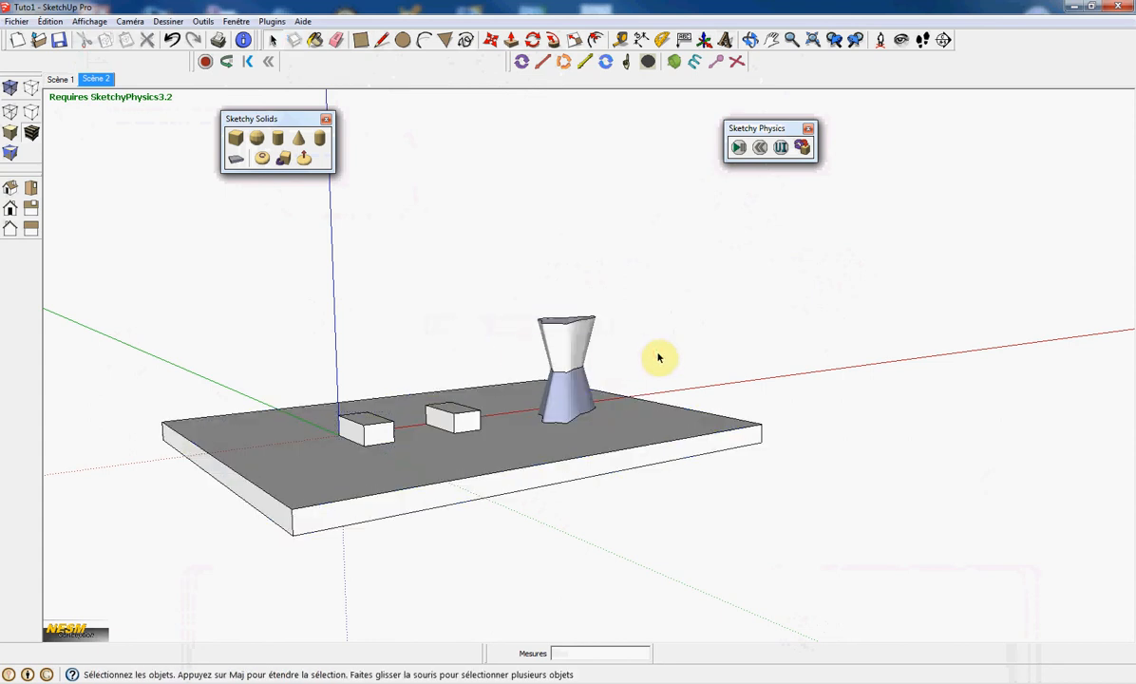
click(738, 149)
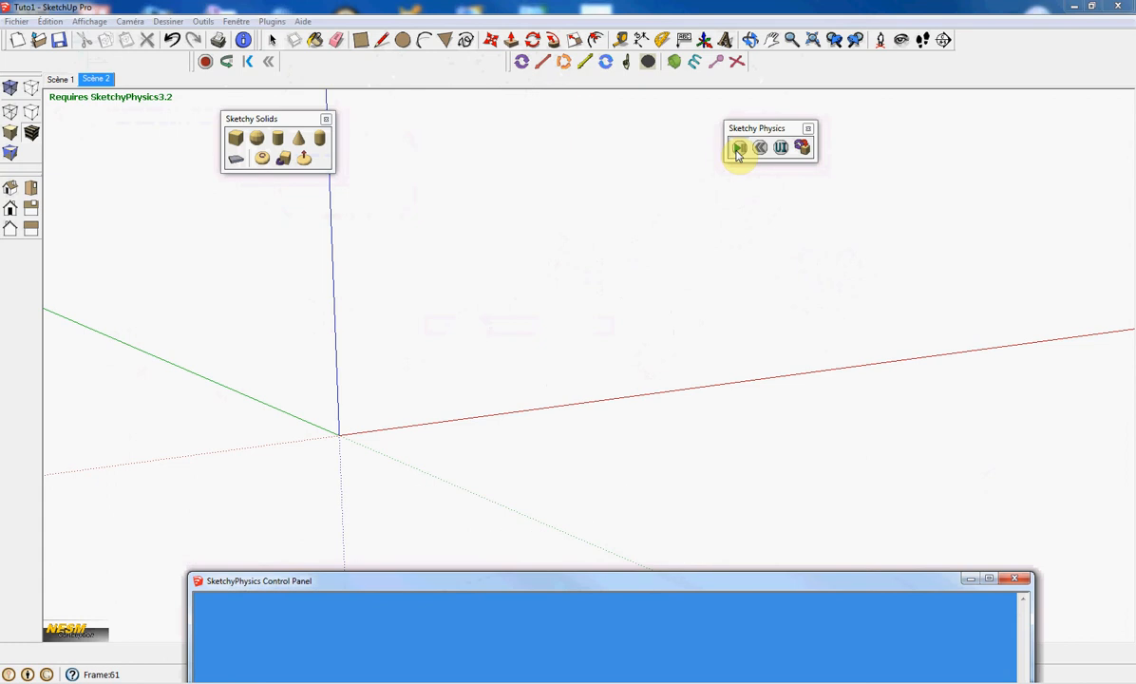
click(761, 150)
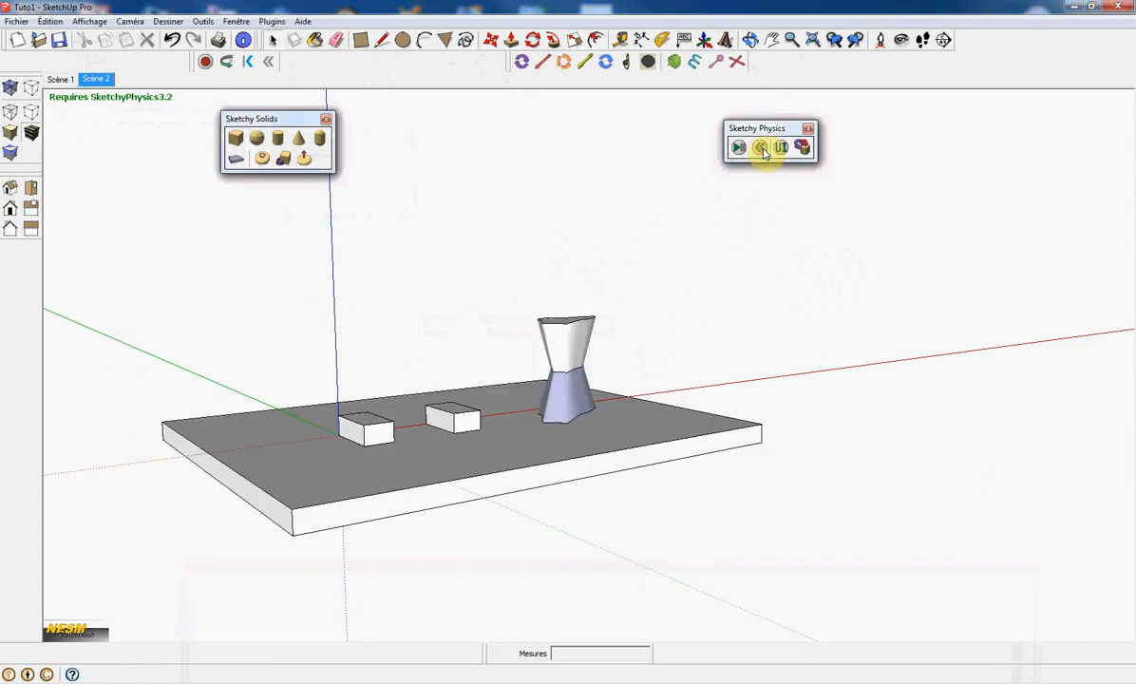
Step: Lock the slab group and run and reset the physics simulation to check whether it stays in place
click(611, 444)
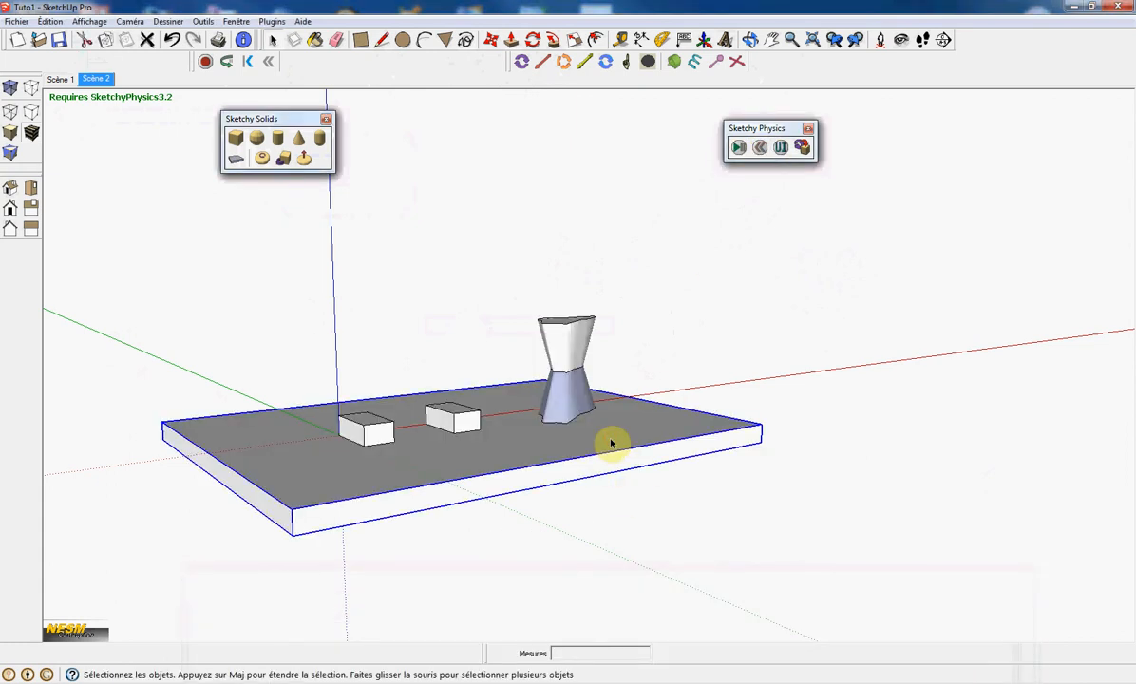
right_click(613, 444)
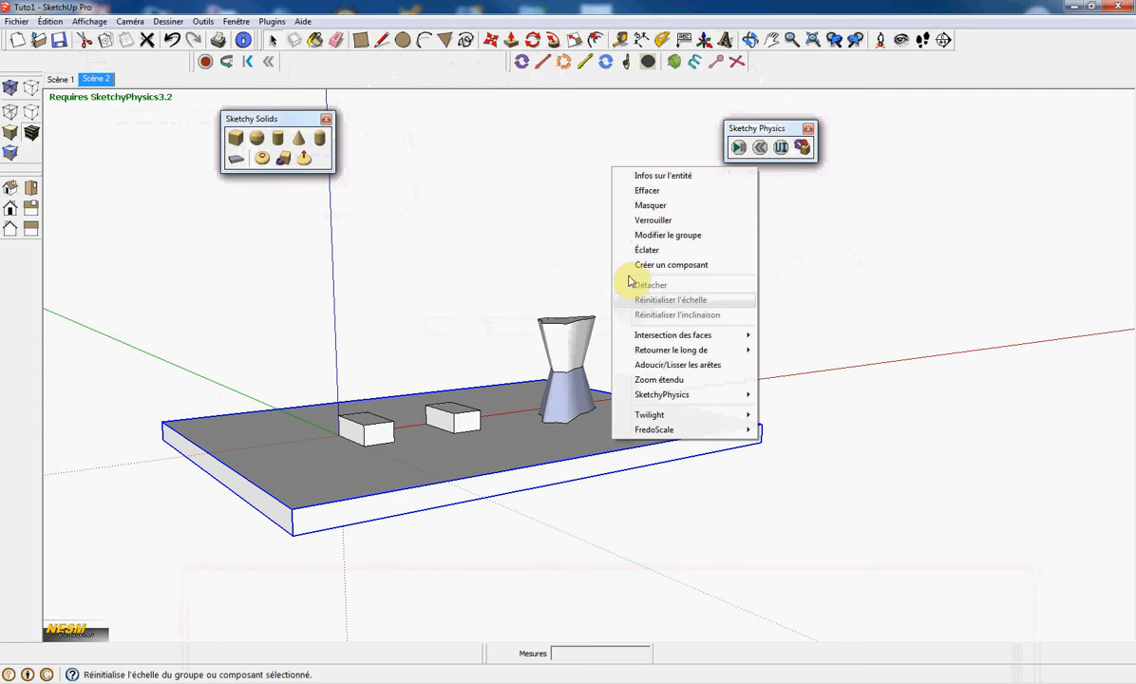
click(646, 220)
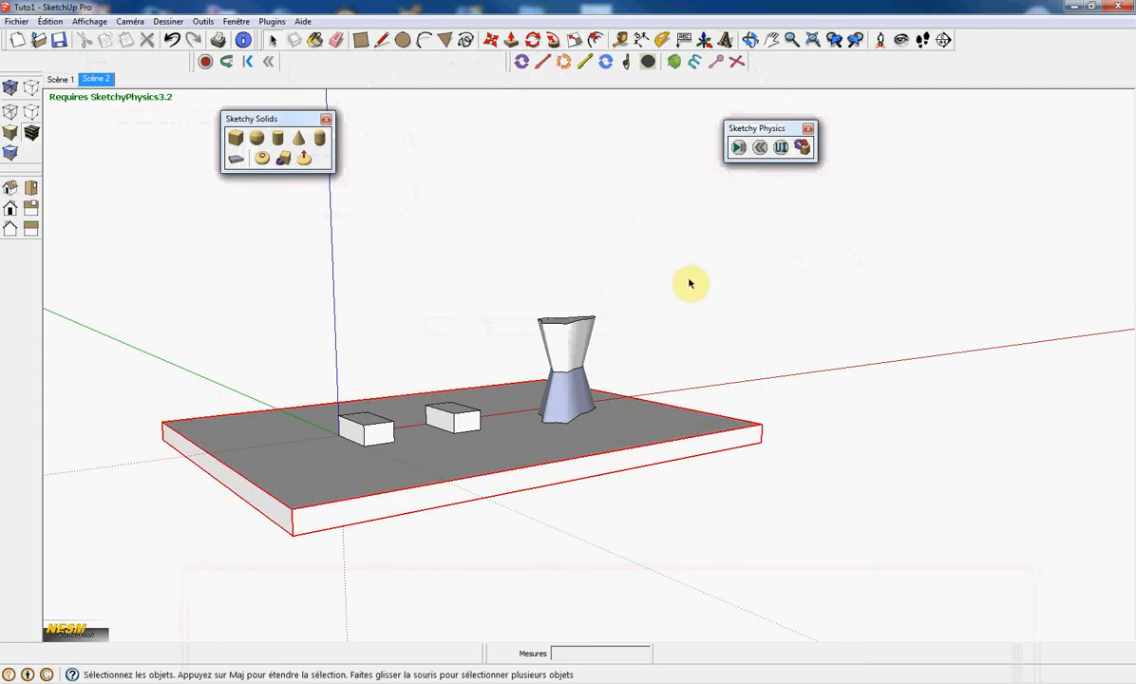
click(737, 149)
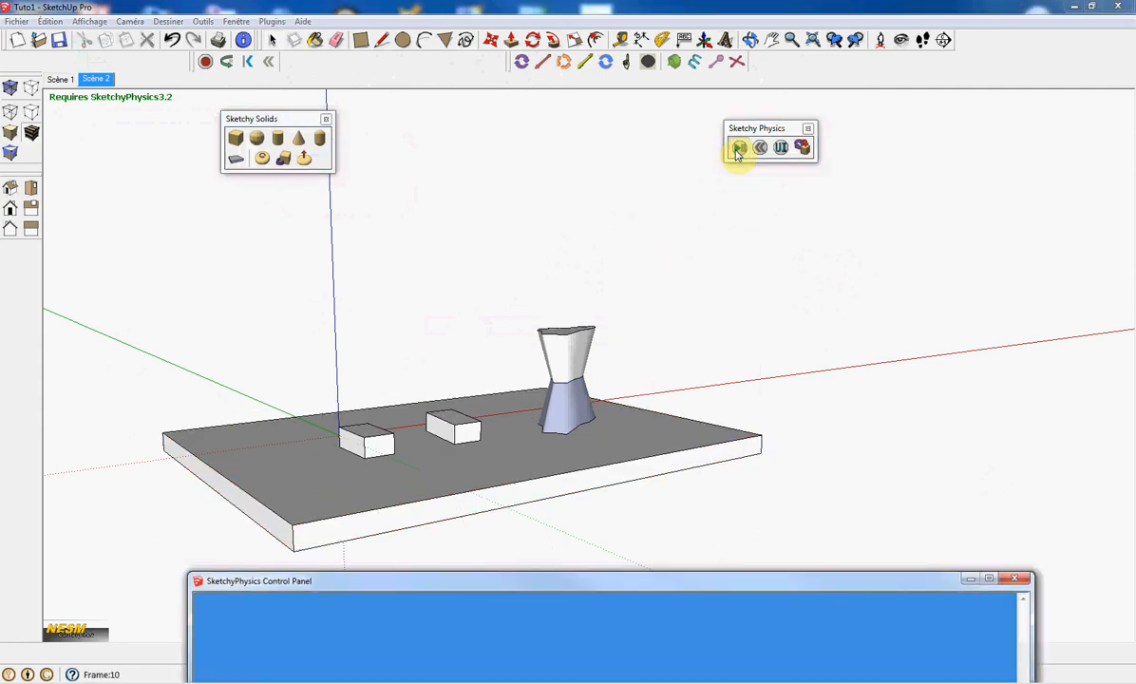
click(760, 149)
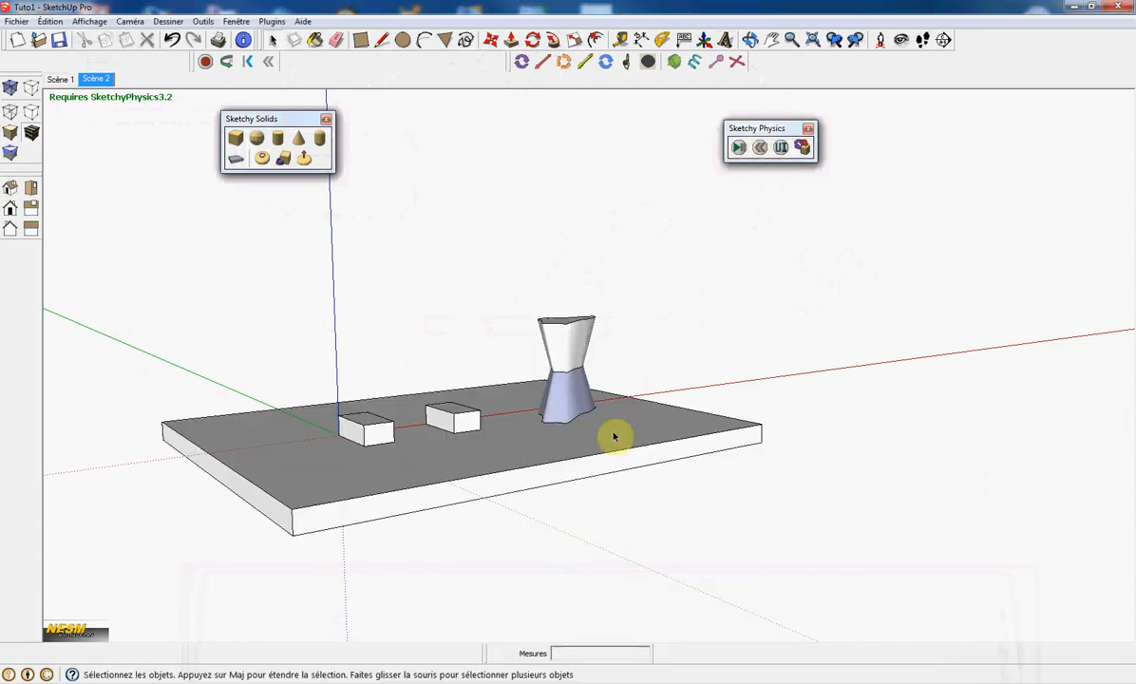
Step: Unlock the slab group and delete it from the model
click(614, 437)
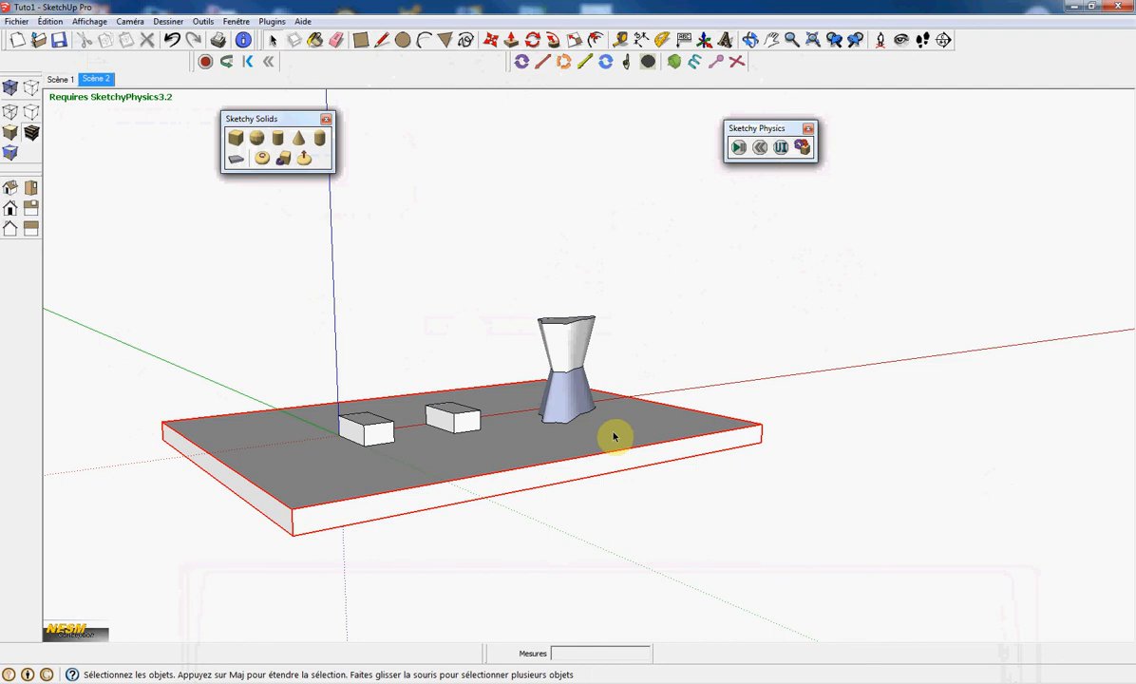
right_click(614, 436)
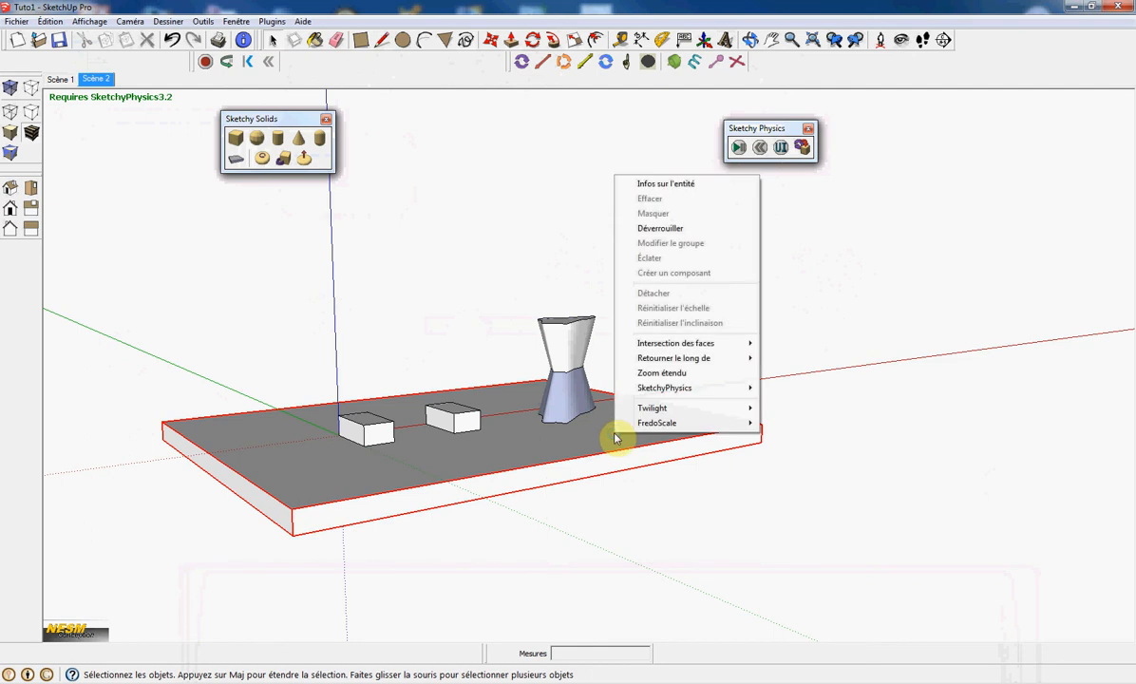
click(665, 230)
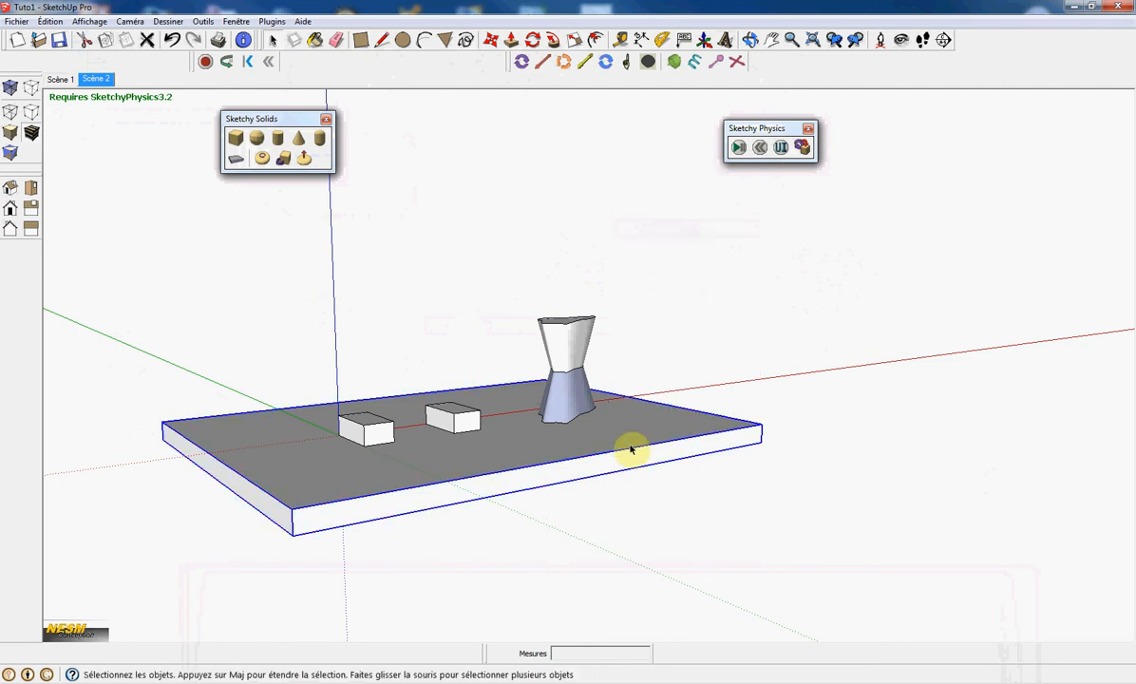
key(Delete)
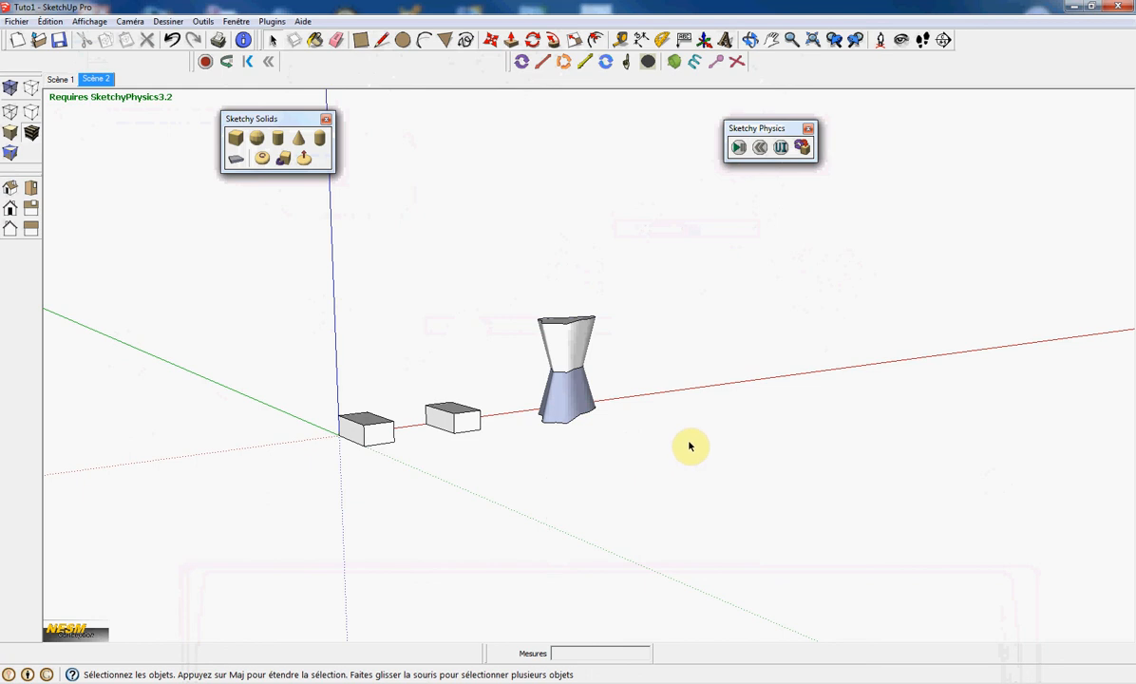
Step: Add the ready-made Sketchy Solids floor beneath the objects and test it by running and resetting the simulation
click(237, 160)
scroll(351, 358, down, 2)
mouse_move(391, 386)
middle_down()
mouse_move(418, 421)
mouse_move(401, 419)
middle_up()
click(740, 148)
click(760, 148)
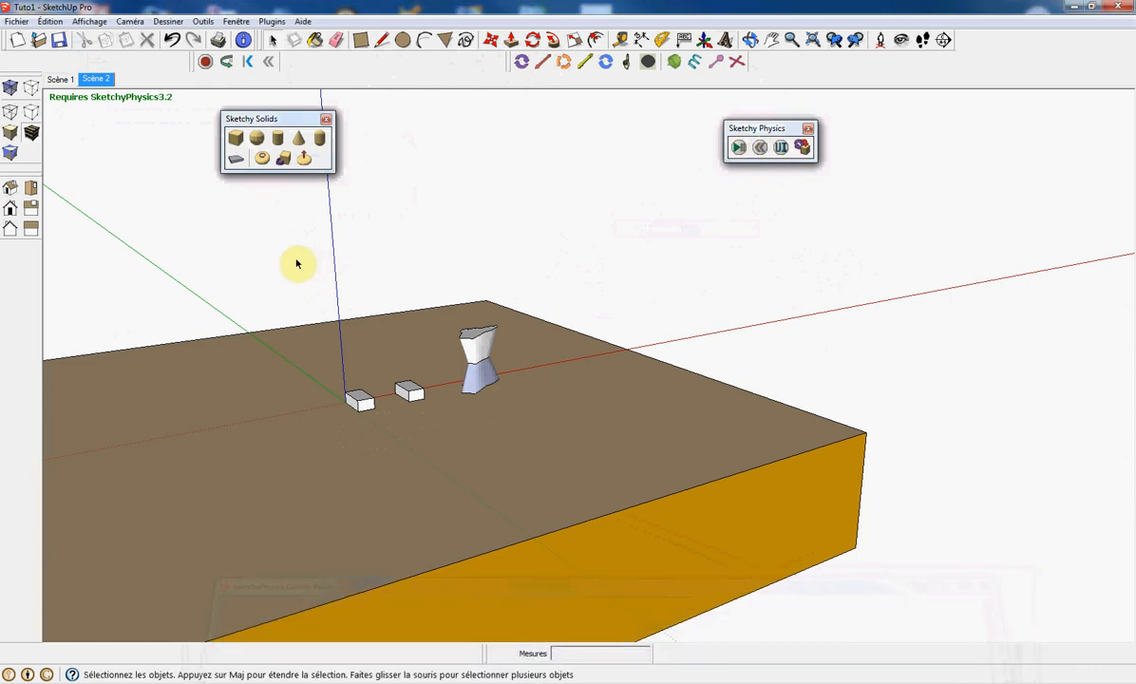
Step: Raise both boxes and the waisted solid together about 285 cm along the blue axis, and run and reset the simulation
drag(299, 282, 526, 448)
click(489, 42)
click(341, 399)
click(335, 325)
click(738, 149)
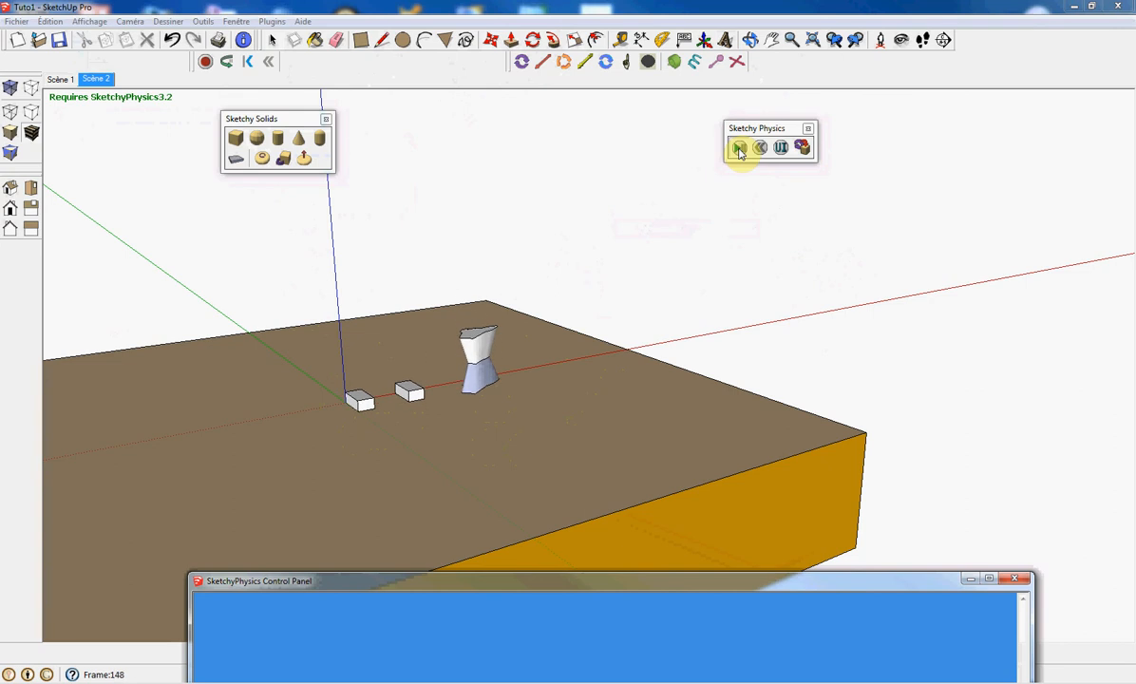
click(761, 149)
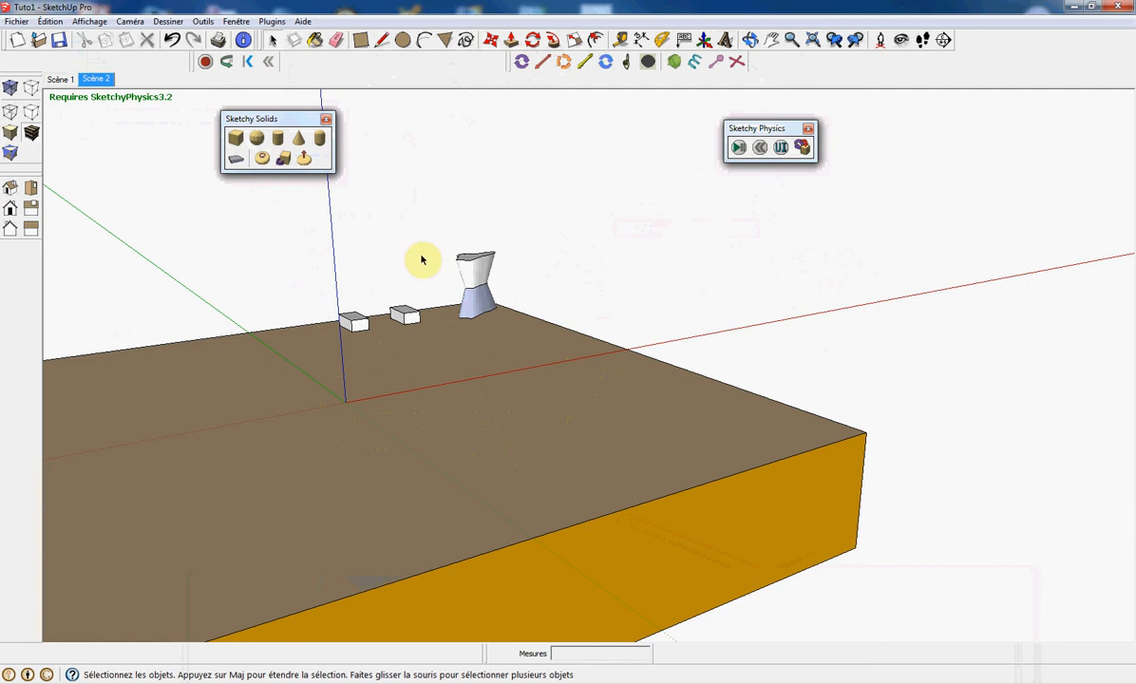
Step: Move both boxes and the waisted solid back down 285 cm onto the floor at the origin, and run and reset the simulation
drag(304, 224, 535, 350)
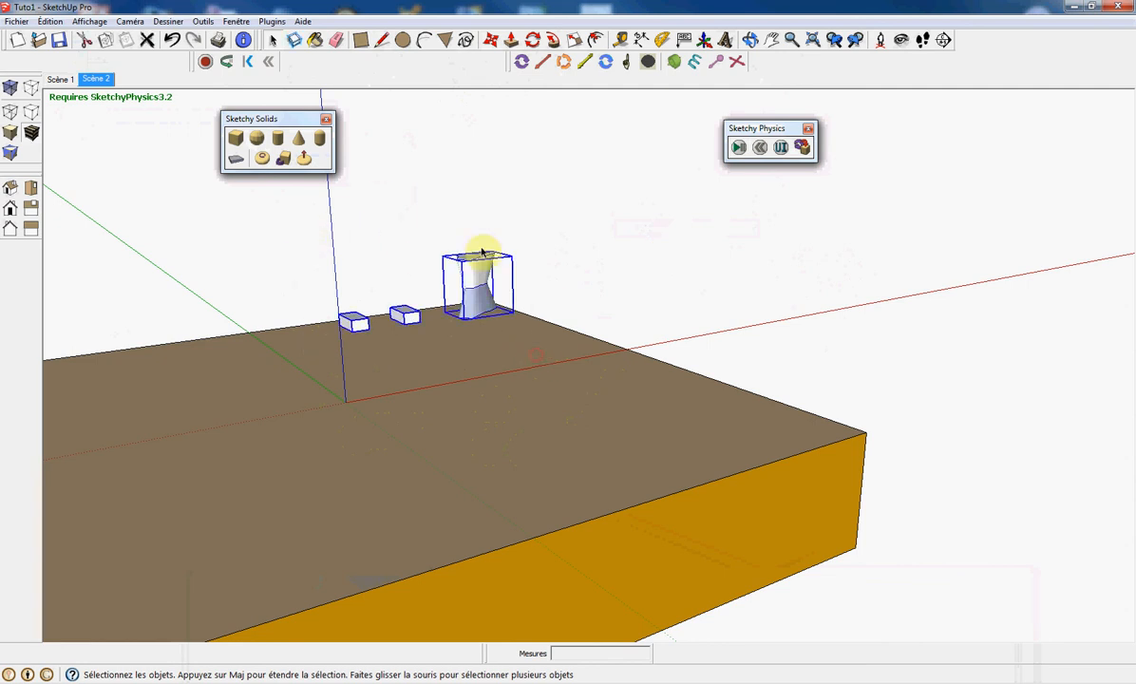
click(490, 40)
drag(337, 324, 348, 403)
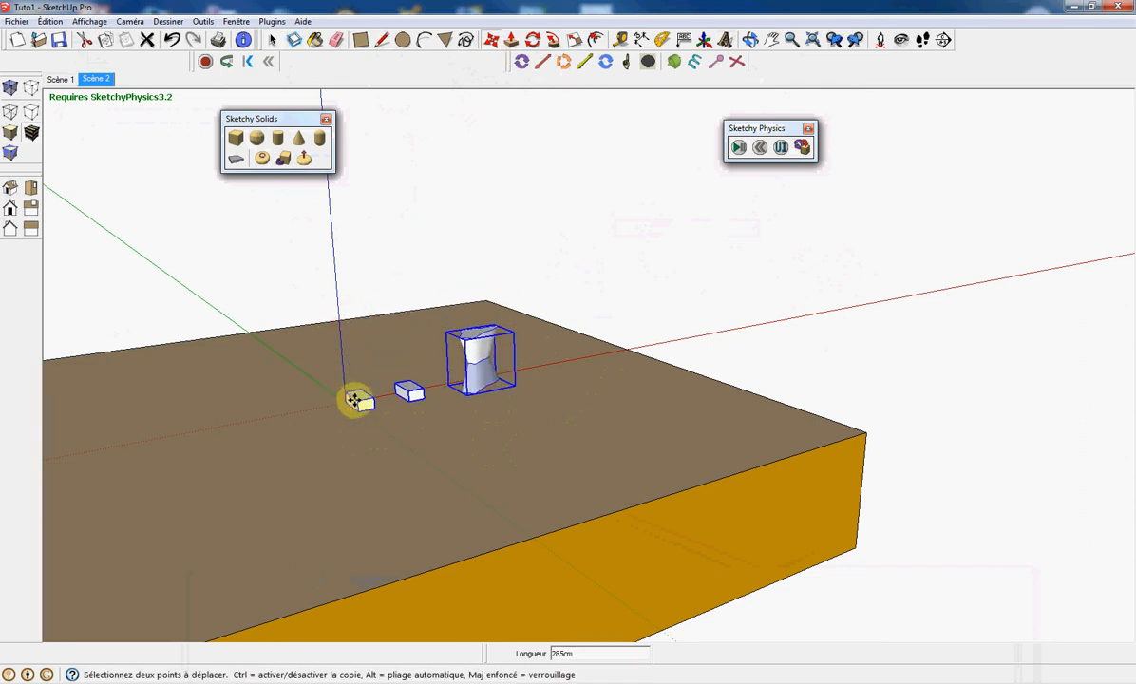
key(space)
click(738, 148)
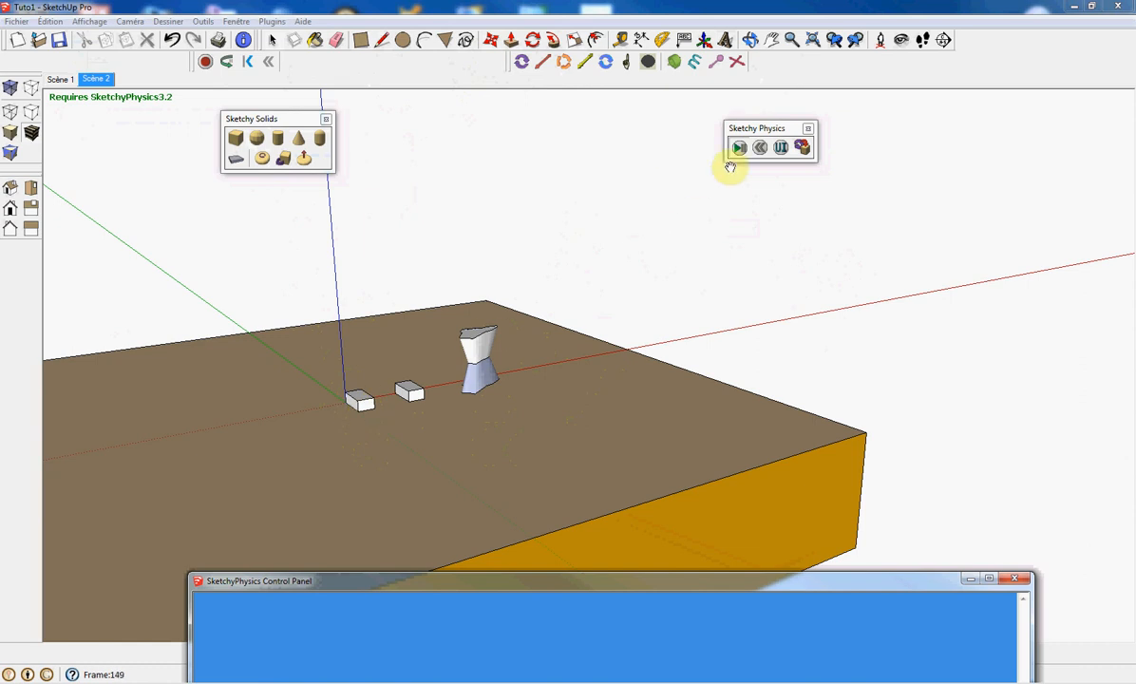
click(760, 152)
Step: Run the simulation and pull the second box, the waisted solid and the origin box across the floor to make them collide
scroll(363, 399, up, 4)
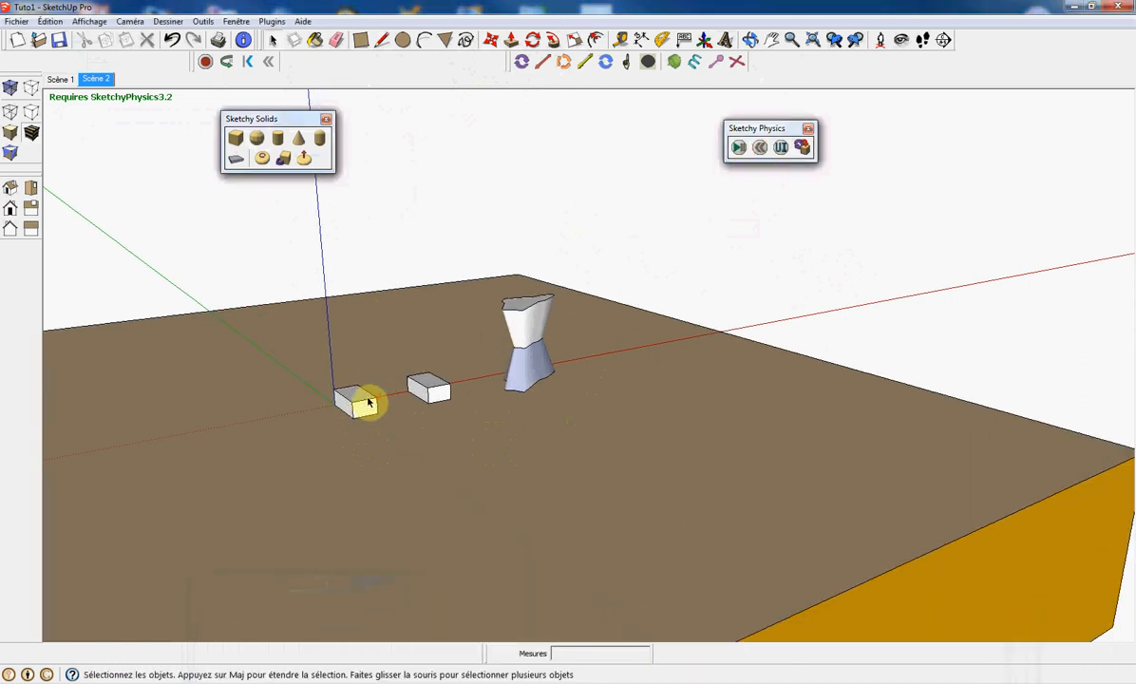
click(737, 148)
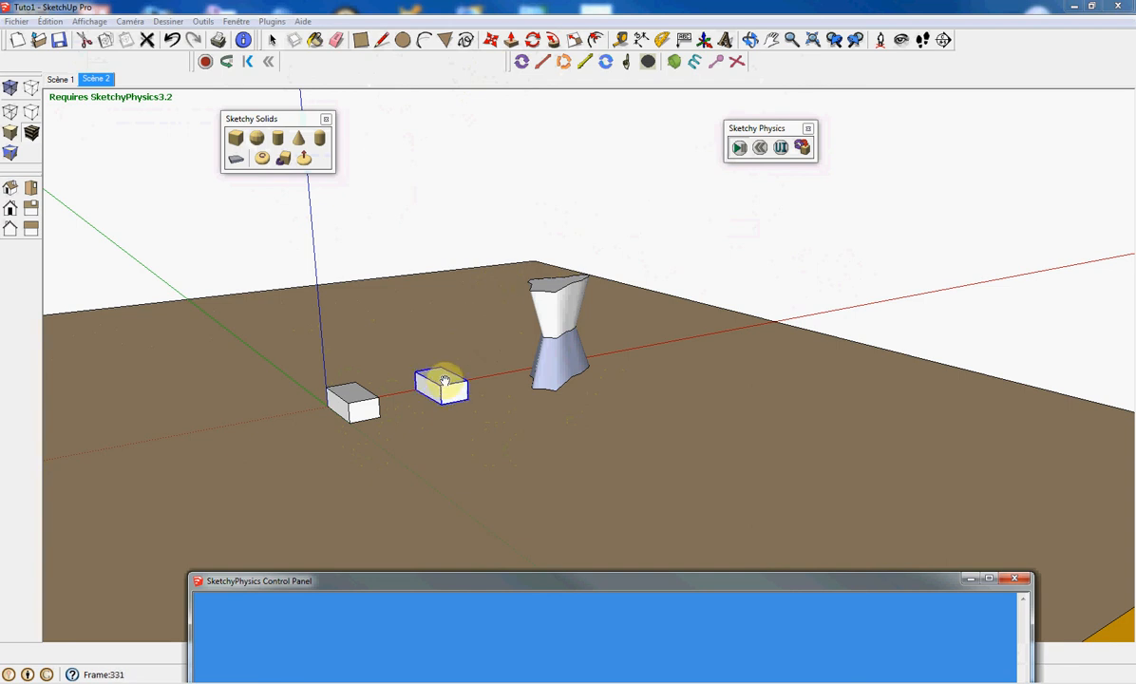
mouse_move(446, 393)
mouse_down()
mouse_move(456, 409)
mouse_move(438, 449)
mouse_move(512, 448)
mouse_move(543, 421)
mouse_move(610, 446)
mouse_move(662, 383)
mouse_move(700, 433)
mouse_move(624, 403)
mouse_move(706, 390)
mouse_move(662, 428)
mouse_move(655, 368)
mouse_move(672, 357)
mouse_up()
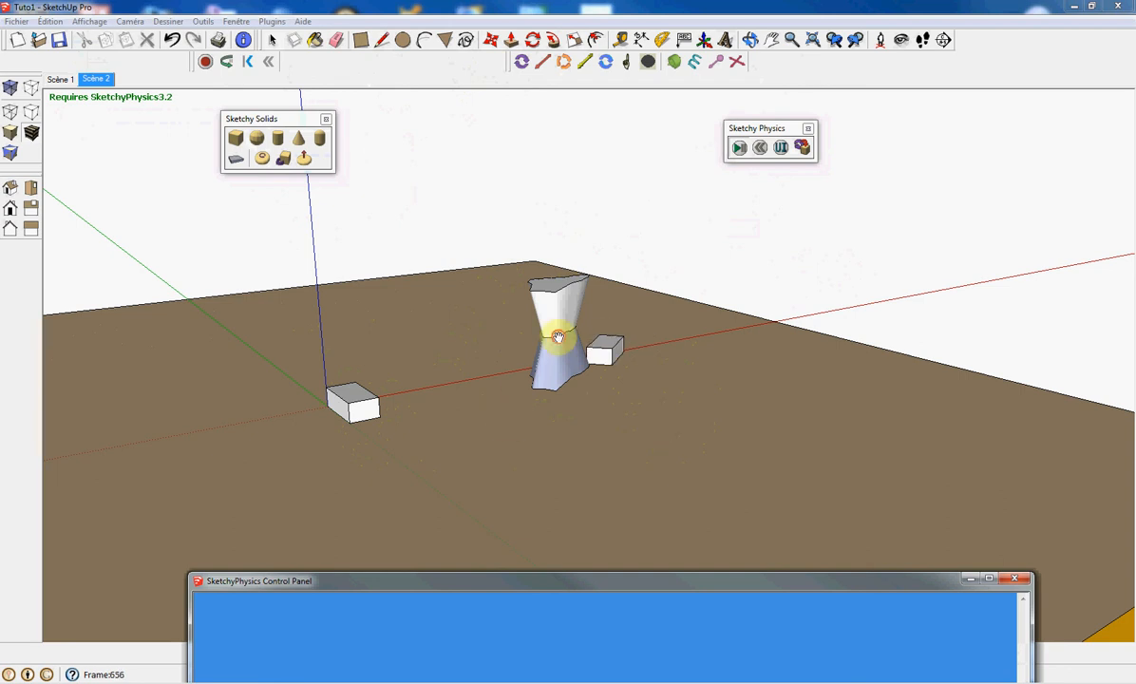
mouse_move(558, 308)
mouse_down()
mouse_move(472, 299)
mouse_move(493, 355)
mouse_up()
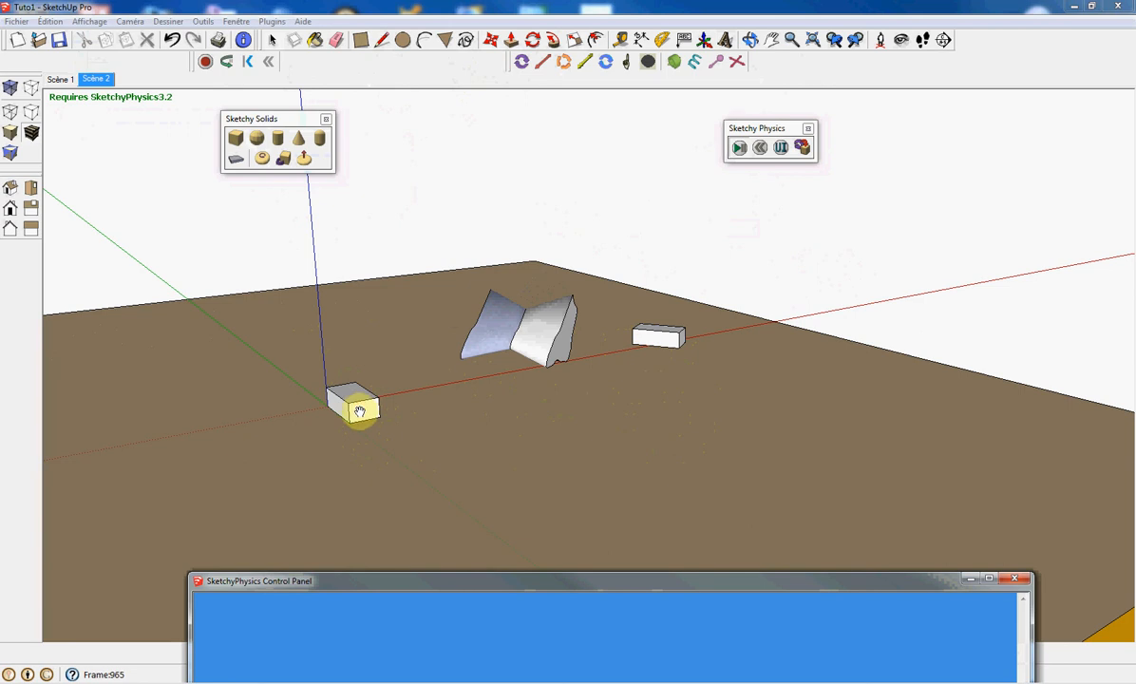
mouse_move(370, 399)
mouse_down()
mouse_move(322, 457)
mouse_move(402, 422)
mouse_up()
mouse_move(481, 340)
mouse_down()
mouse_move(538, 322)
mouse_move(525, 386)
mouse_move(591, 403)
mouse_move(636, 334)
mouse_move(601, 322)
mouse_move(586, 356)
mouse_move(547, 378)
mouse_move(511, 369)
mouse_up()
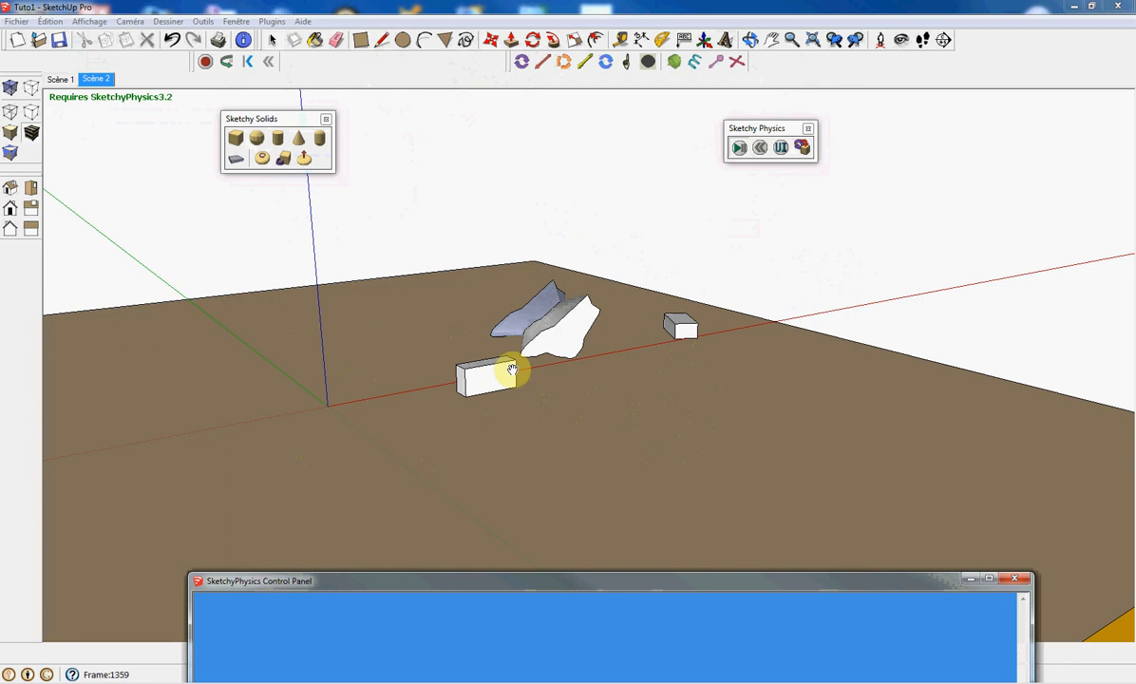